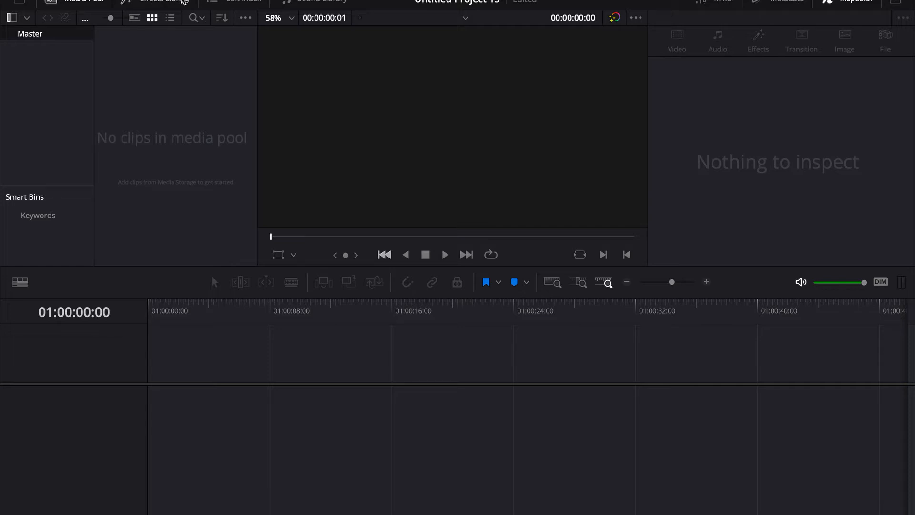
- Add a Solid Color generator to track Video 1, shrink the track height and move the clip to the timeline start
left_click(178, 2)
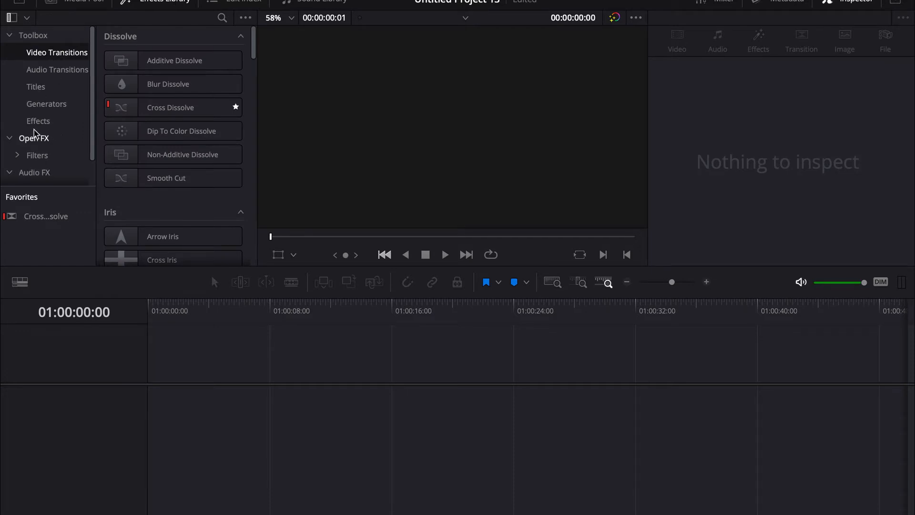
left_click(55, 103)
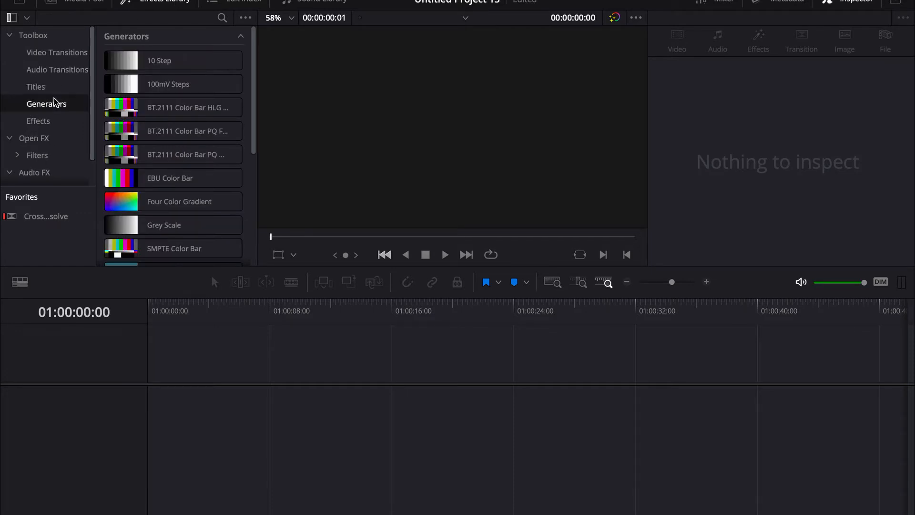
scroll(235, 182, "down", 5)
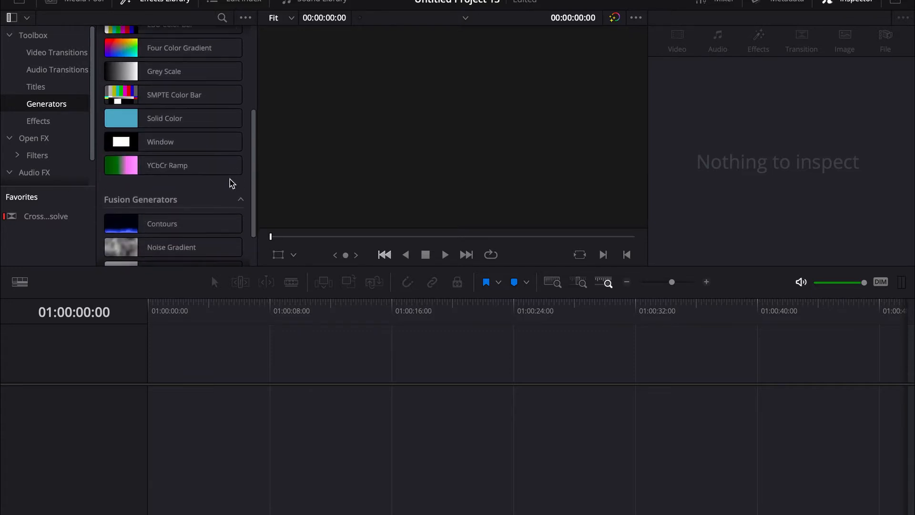
left_click_drag(193, 123, 243, 397)
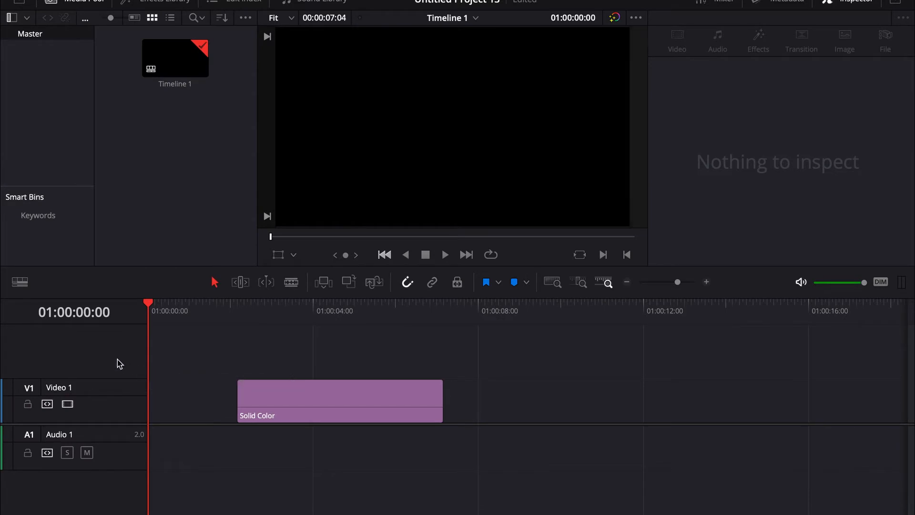
left_click_drag(117, 380, 116, 414)
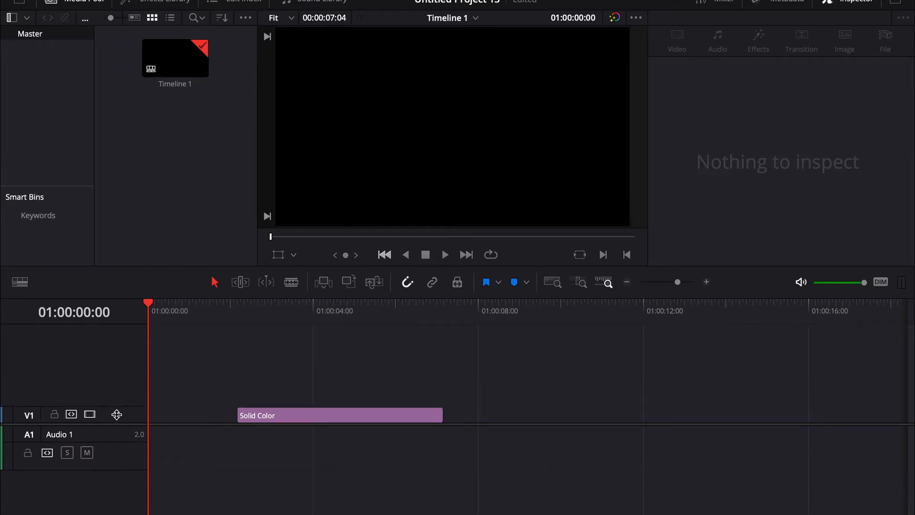
left_click_drag(288, 419, 172, 419)
- Place a Fusion Composition effect on a new video track directly above the Solid Color clip, starting at the same point
left_click(142, 2)
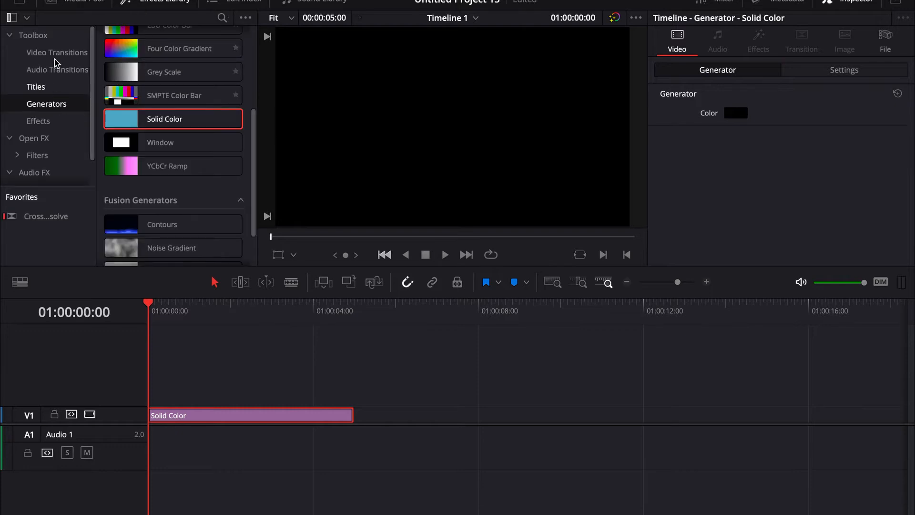
left_click(42, 125)
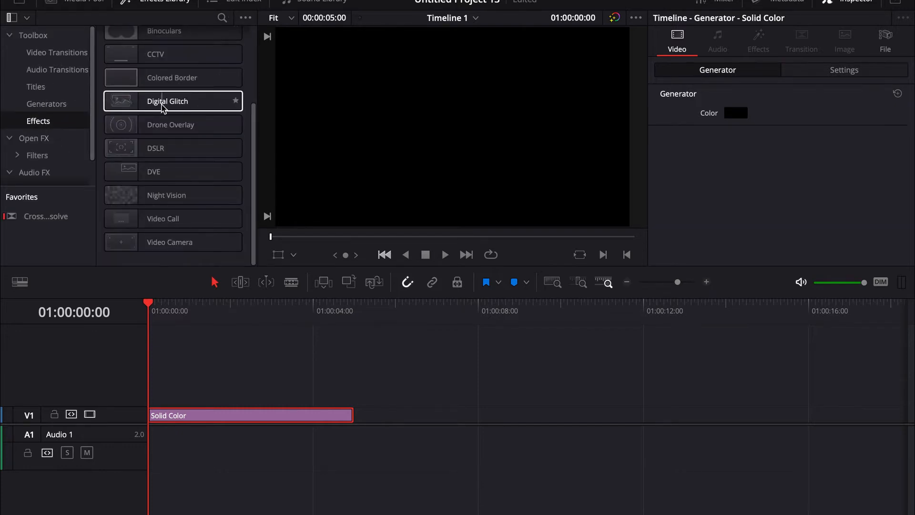
scroll(162, 109, "up", 3)
left_click_drag(169, 84, 151, 388)
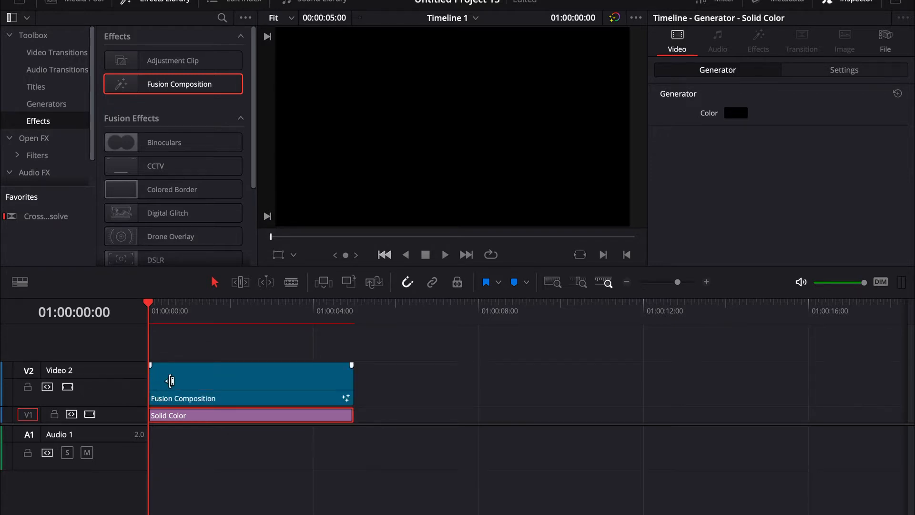
- Open the Fusion Composition clip on the Fusion page
left_click(168, 379)
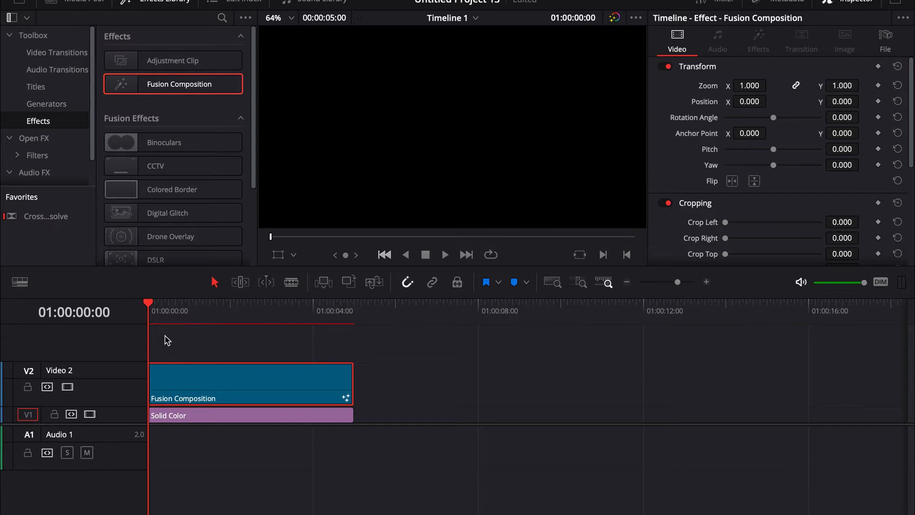
left_click(153, 387)
left_click(187, 380)
key("shift+5")
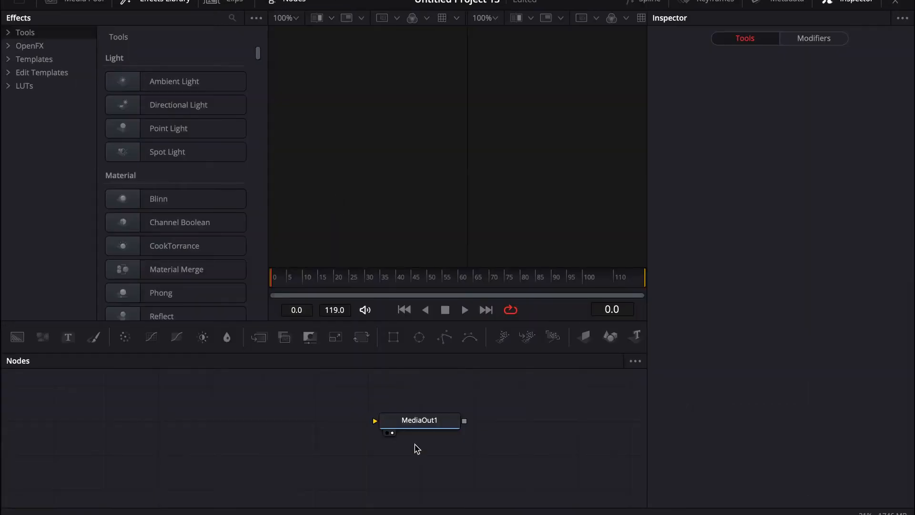
- Make room in the node graph by moving MediaOut1 aside and turn on arranging tools to the grid
left_click_drag(413, 414, 466, 417)
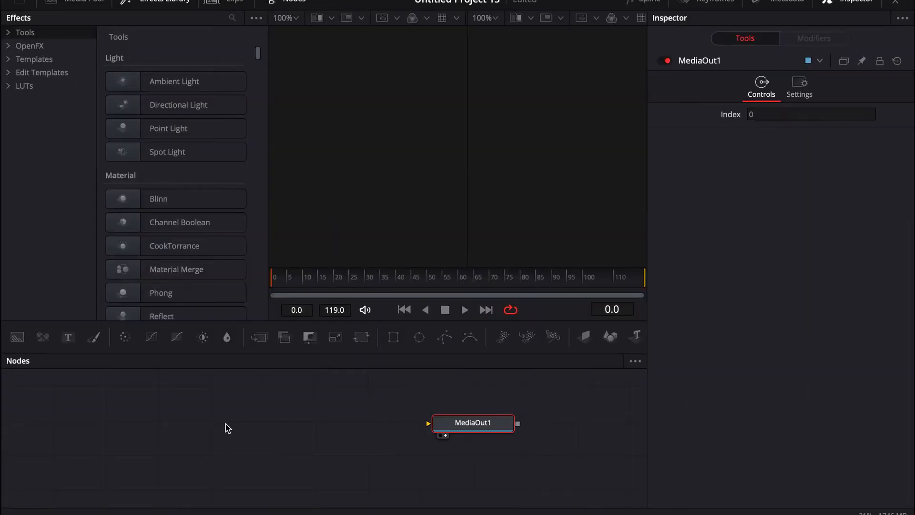
left_click(213, 427)
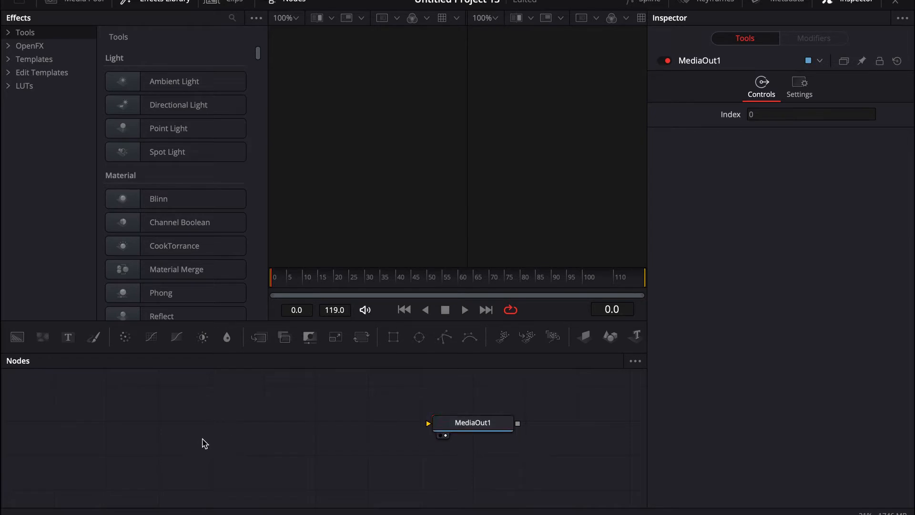
right_click(234, 424)
mouse_move(322, 259)
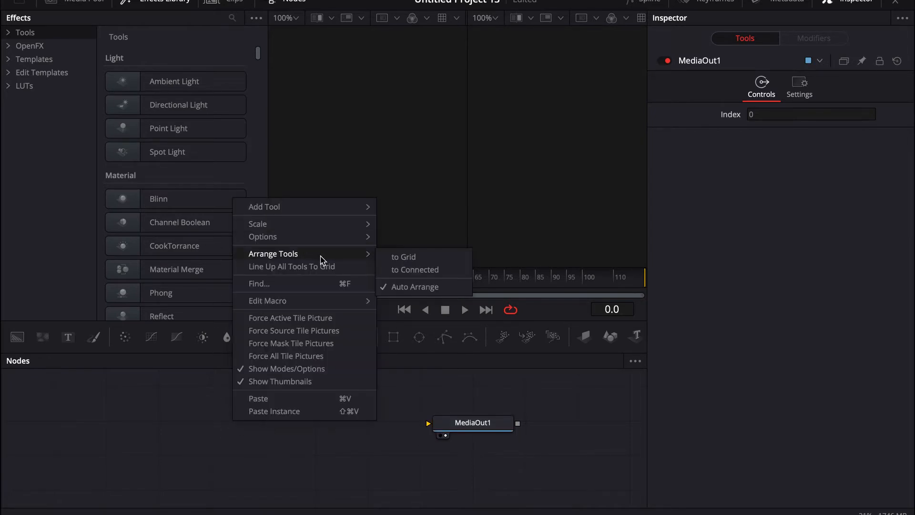
left_click(419, 261)
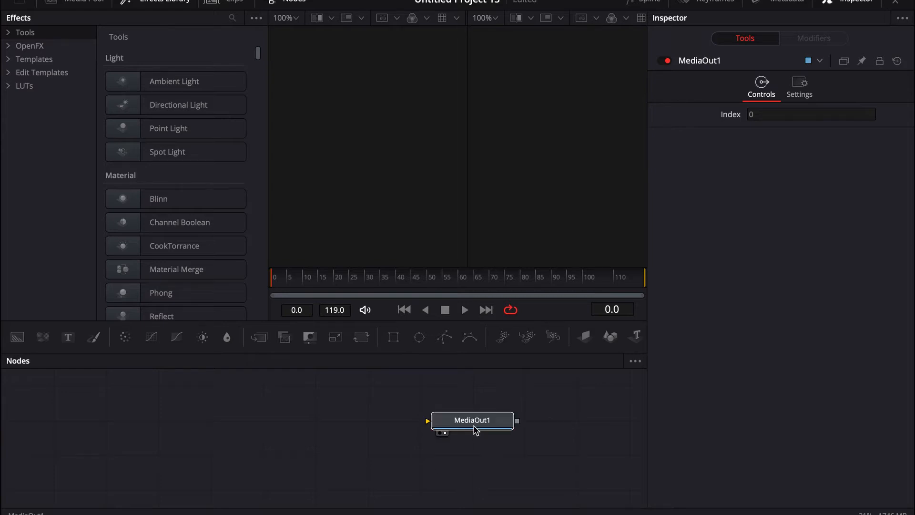
scroll(305, 390, "left", 2)
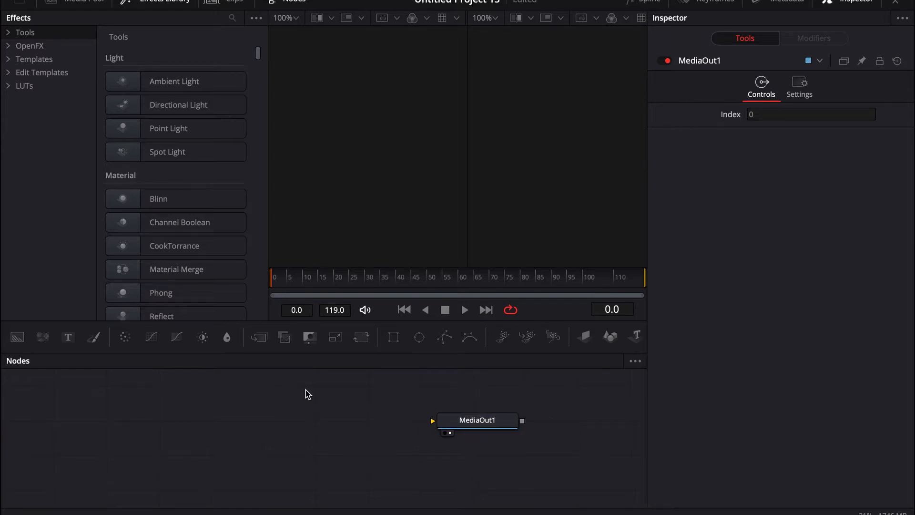
scroll(305, 390, "up", 1)
scroll(308, 393, "left", 1)
scroll(308, 393, "up", 2)
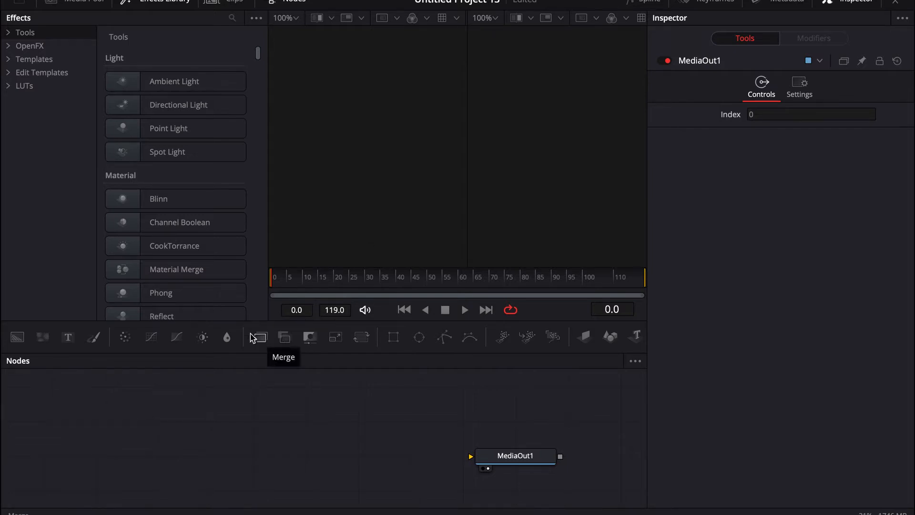
- Hide the Effects Library and add unconnected Merge, Text+ and Background nodes to the node graph
left_click(147, 2)
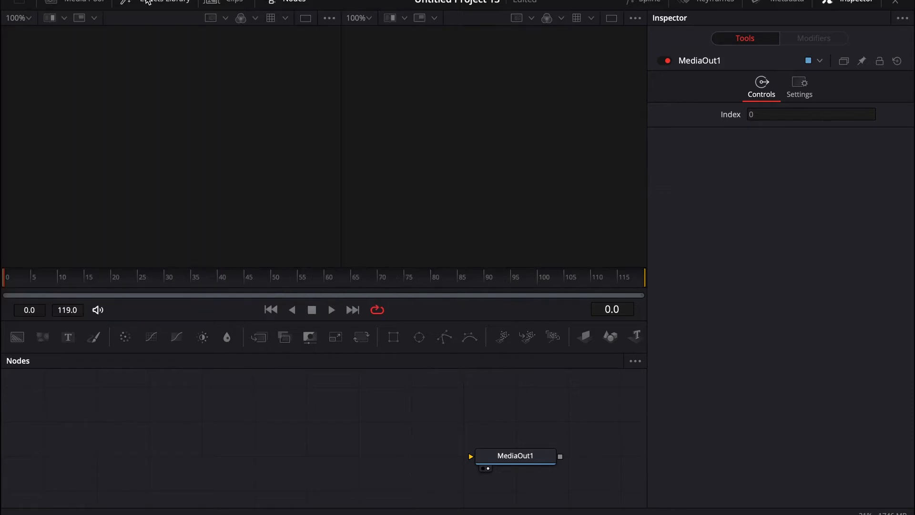
left_click_drag(259, 337, 323, 413)
left_click_drag(68, 337, 150, 426)
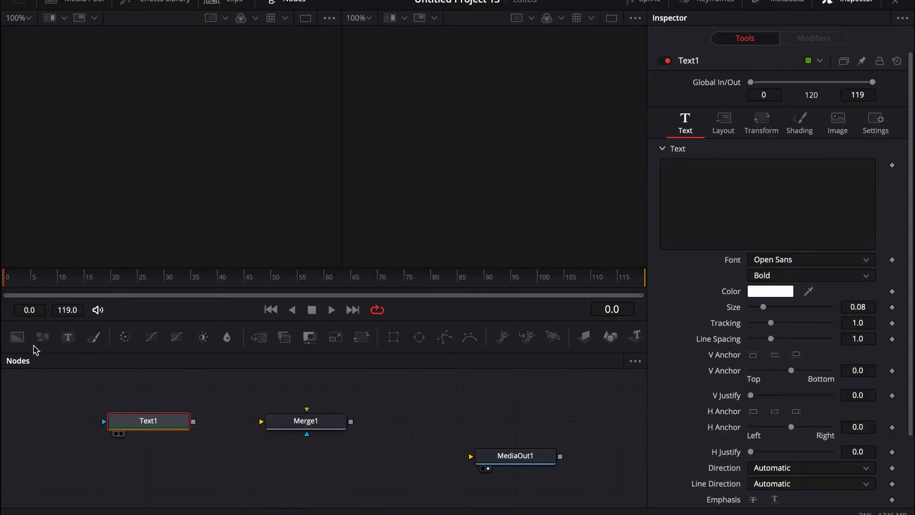
left_click_drag(26, 339, 138, 385)
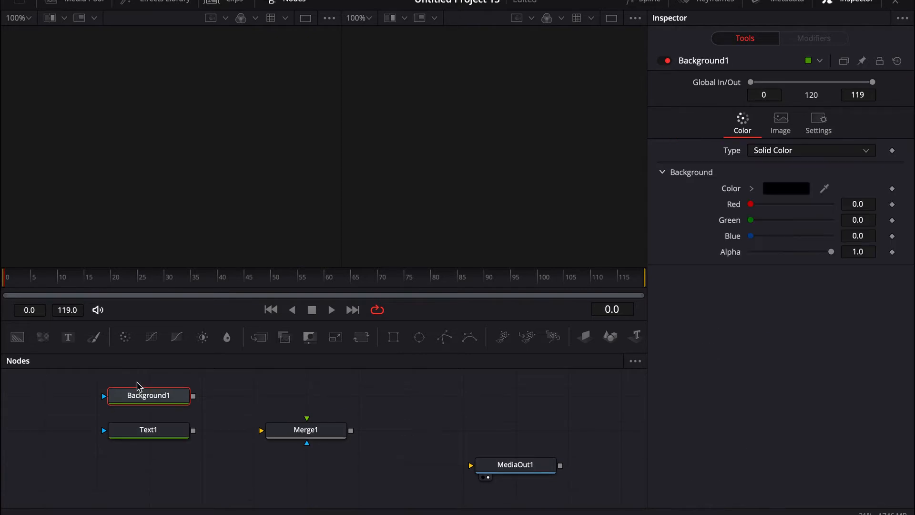
- Add a Rectangle mask to the Background1 node using the tool search
key("shift+space")
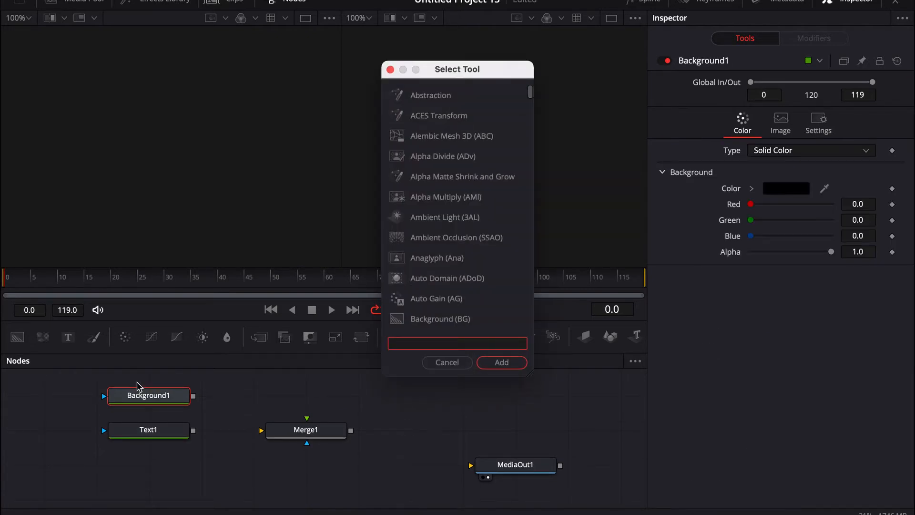
type("rect")
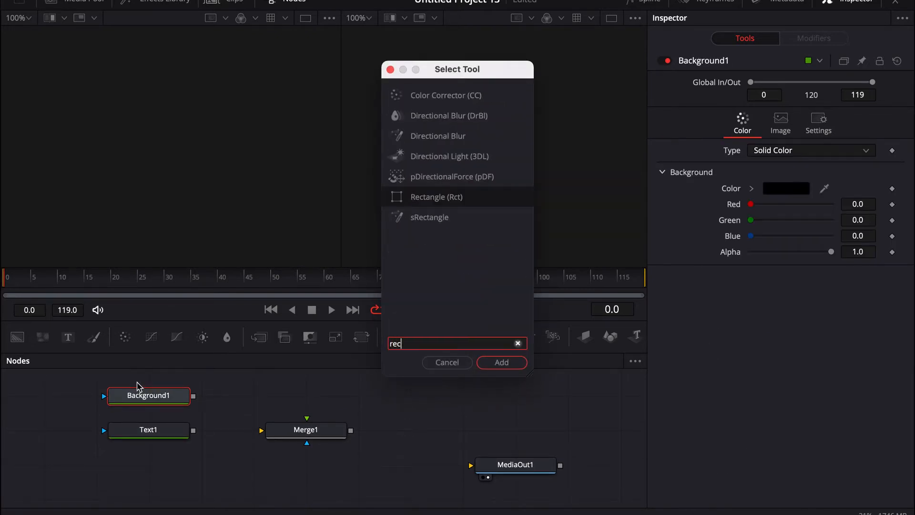
key("Return")
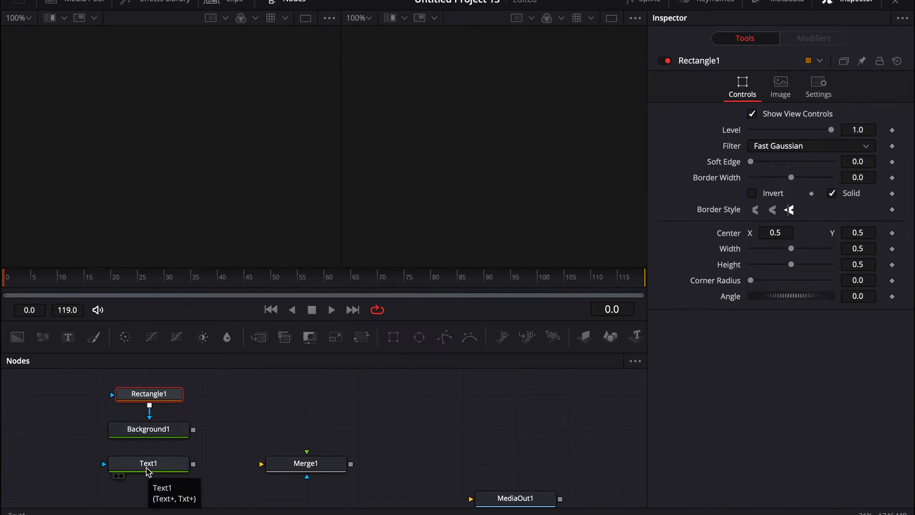
- Place Merge1 beside Background1, connect Text1's output to MediaOut1 and line Text1 up with MediaOut1
left_click(148, 469)
left_click_drag(340, 467, 287, 433)
left_click(287, 433)
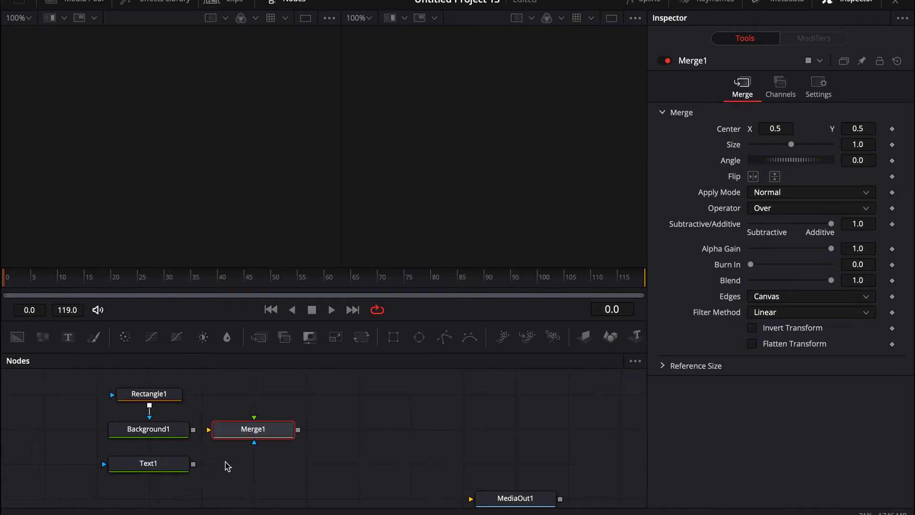
left_click_drag(193, 463, 505, 496)
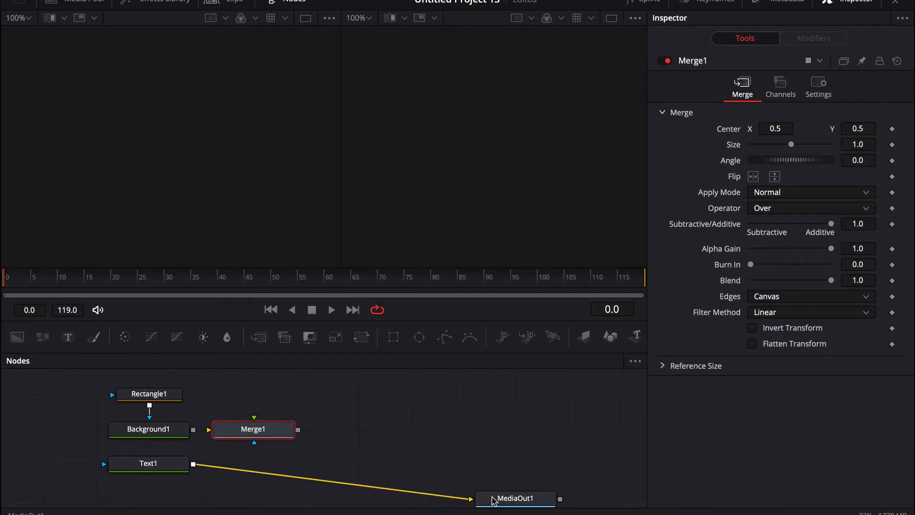
left_click_drag(186, 466, 219, 501)
- Set Text1 to read BRAND in the Marker Felt font at a size of about 0.1378
left_click(783, 241)
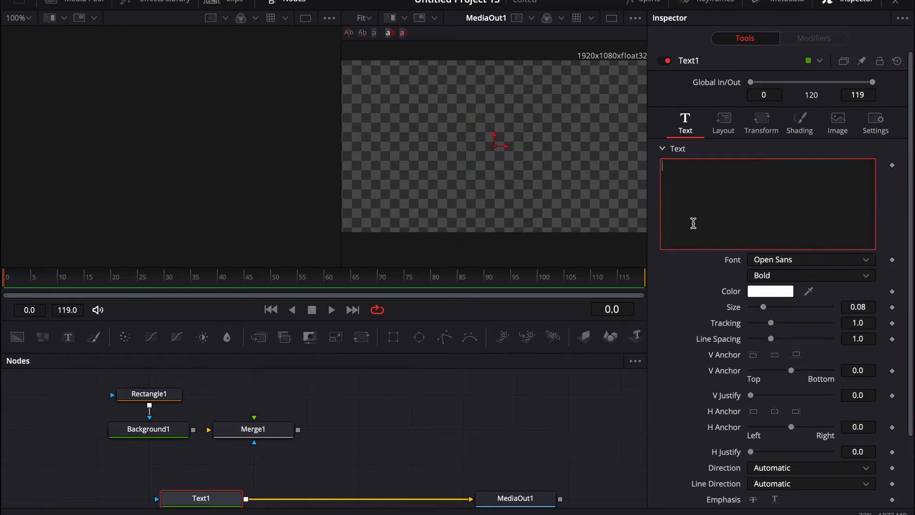
type("BRAND")
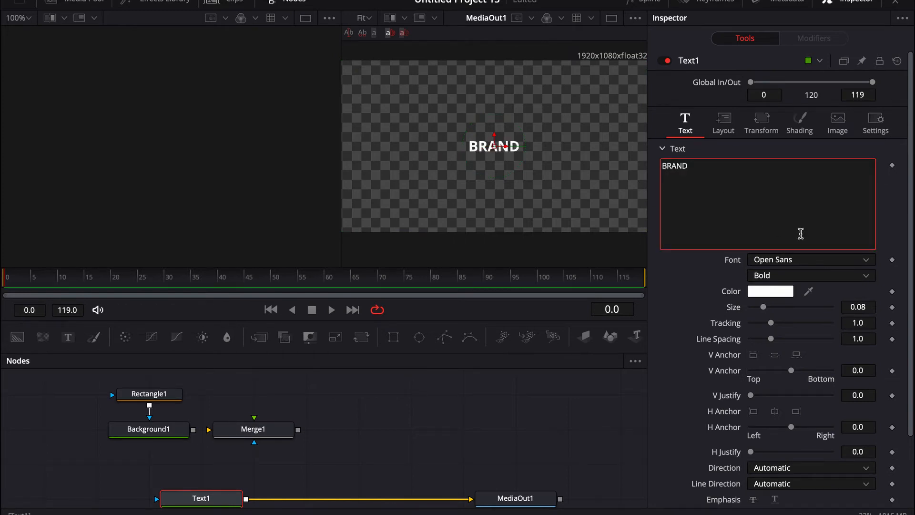
left_click(802, 261)
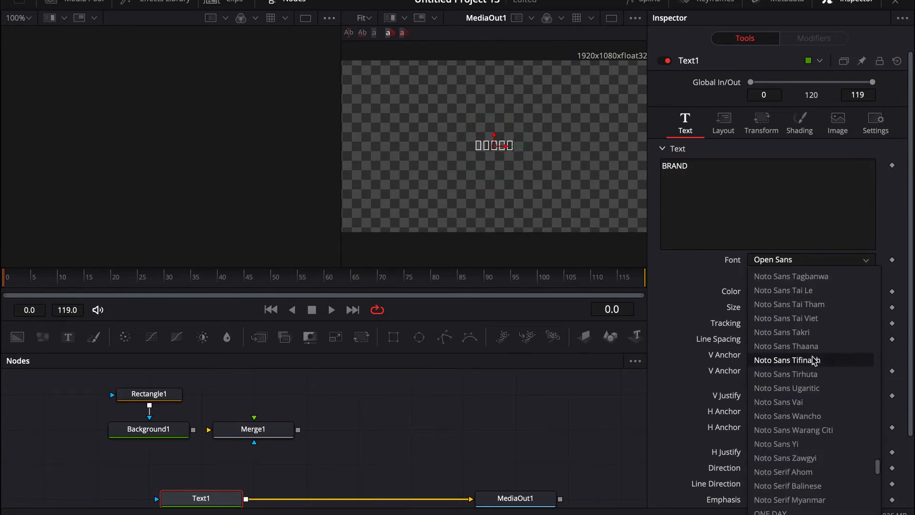
scroll(811, 357, "up", 15)
scroll(814, 361, "down", 15)
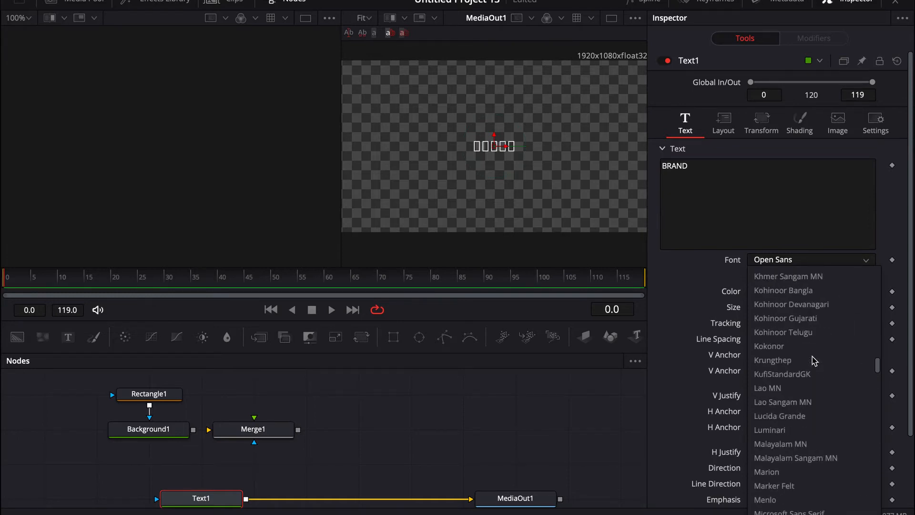
scroll(814, 361, "up", 2)
scroll(811, 334, "up", 4)
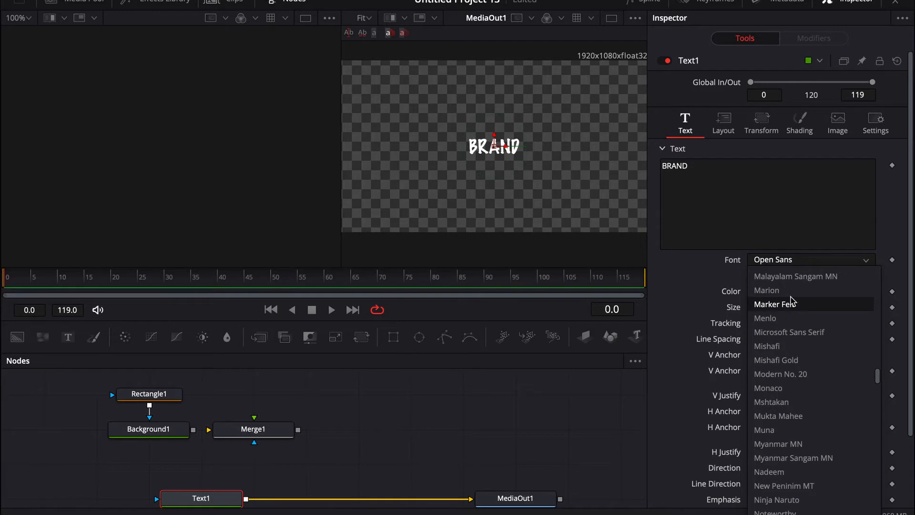
left_click(797, 308)
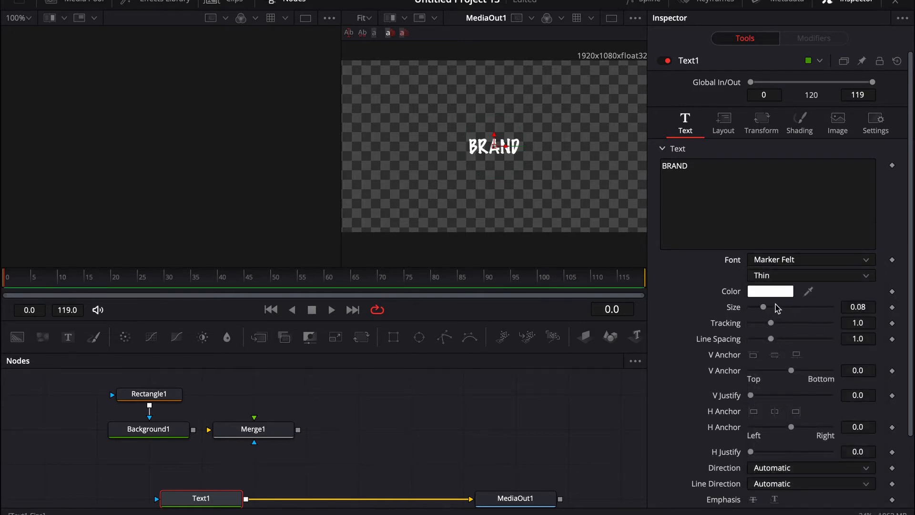
left_click_drag(764, 307, 777, 309)
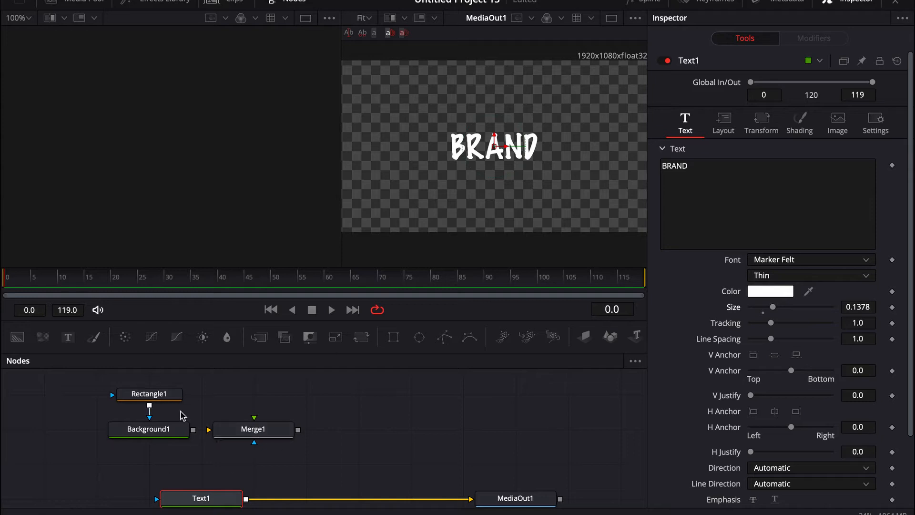
- Display the Background1 node in the first viewer
left_click(241, 435)
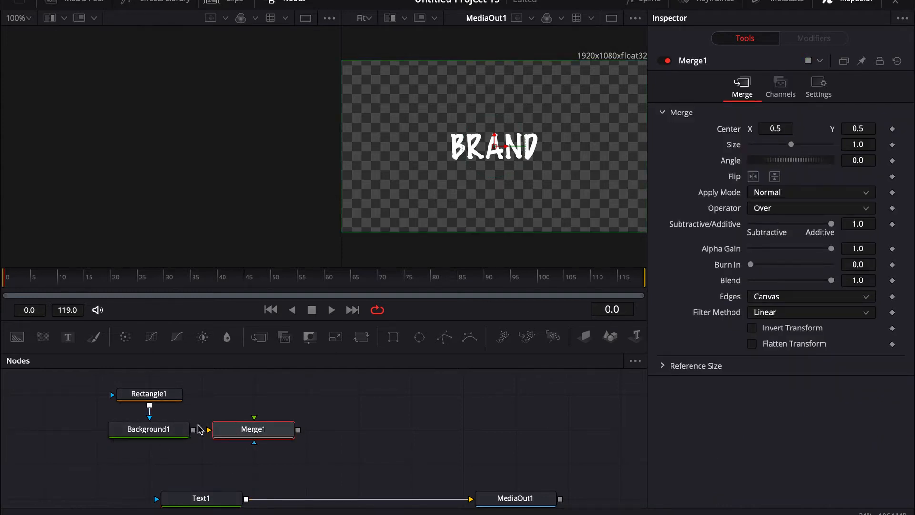
left_click(126, 435)
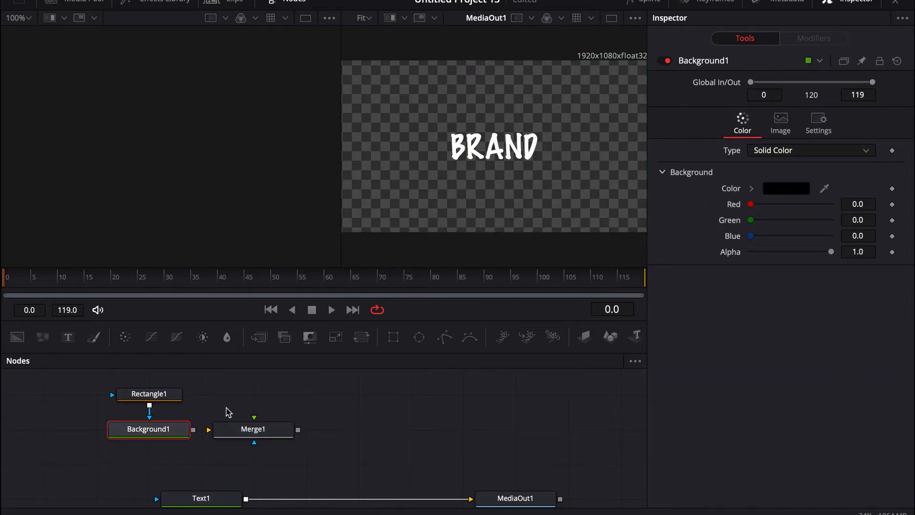
key("1")
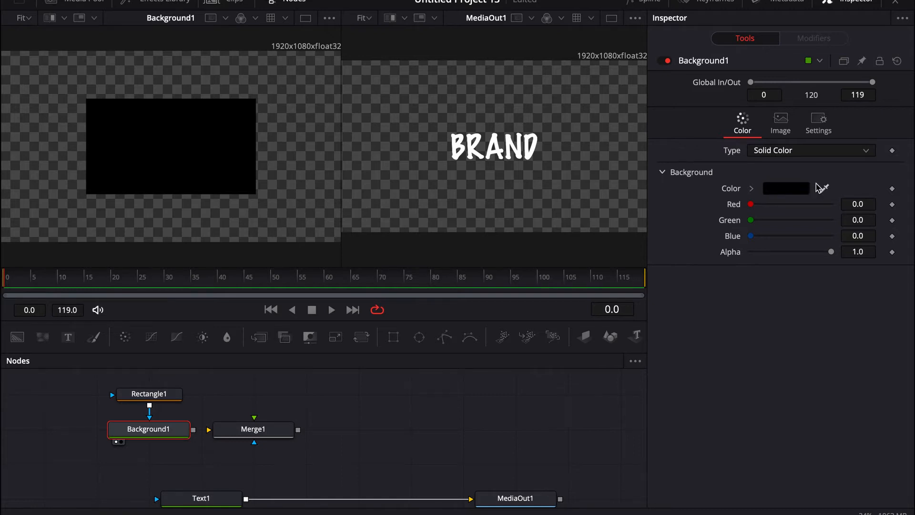
- Shrink the Rectangle1 mask to frame the BRAND text closely, about 0.317 wide and 0.197 high
left_click(143, 398)
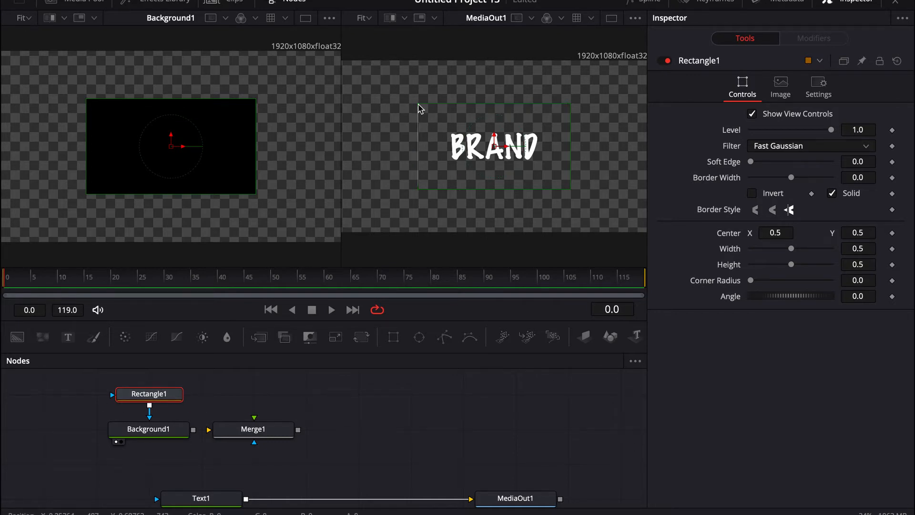
left_click_drag(419, 104, 448, 130)
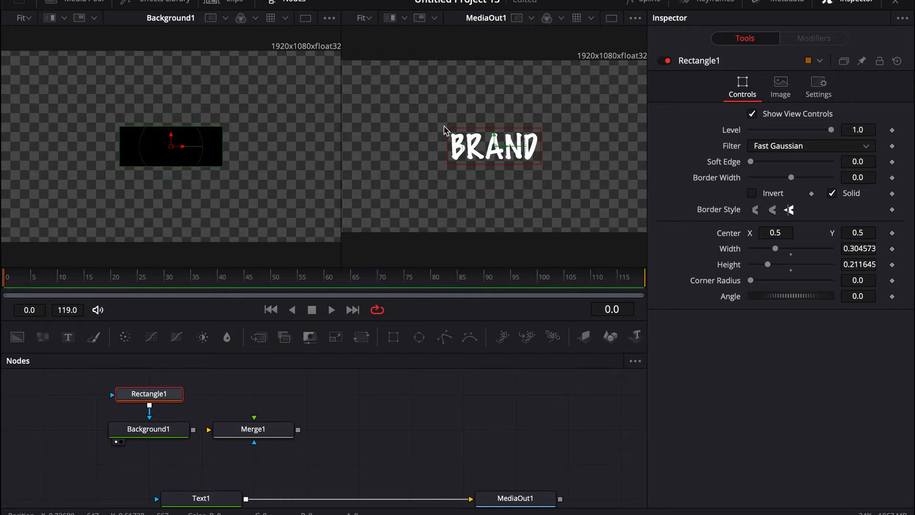
left_click_drag(448, 131, 447, 130)
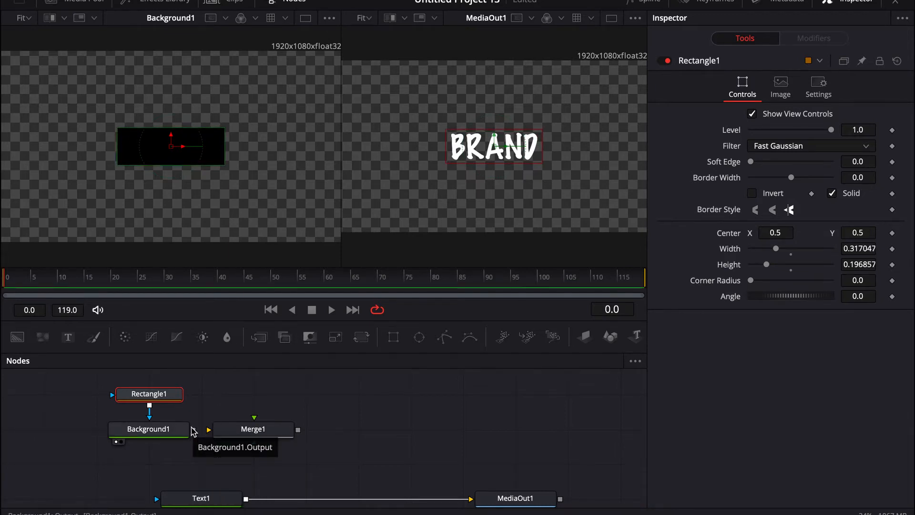
- Connect Background1 as Merge1's background and Text1 as its foreground, and display Merge1 in the first viewer
left_click_drag(194, 430, 229, 430)
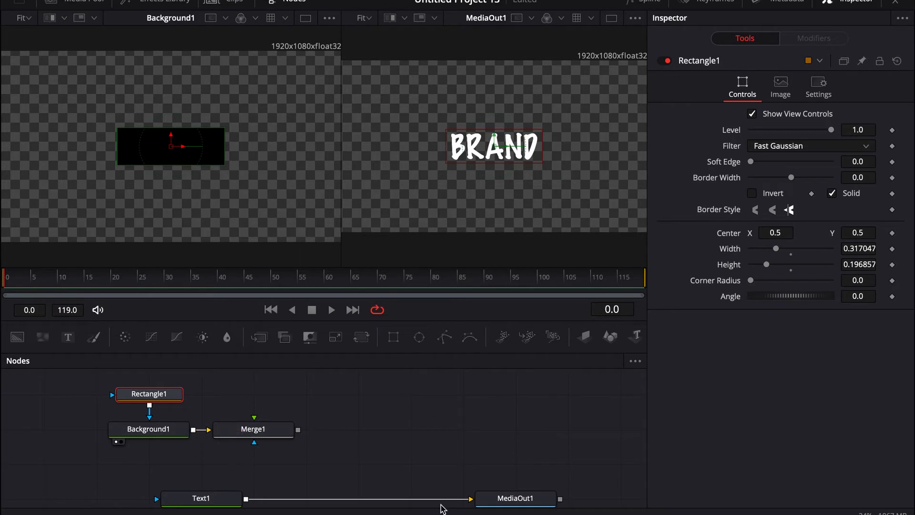
left_click_drag(452, 502, 230, 398)
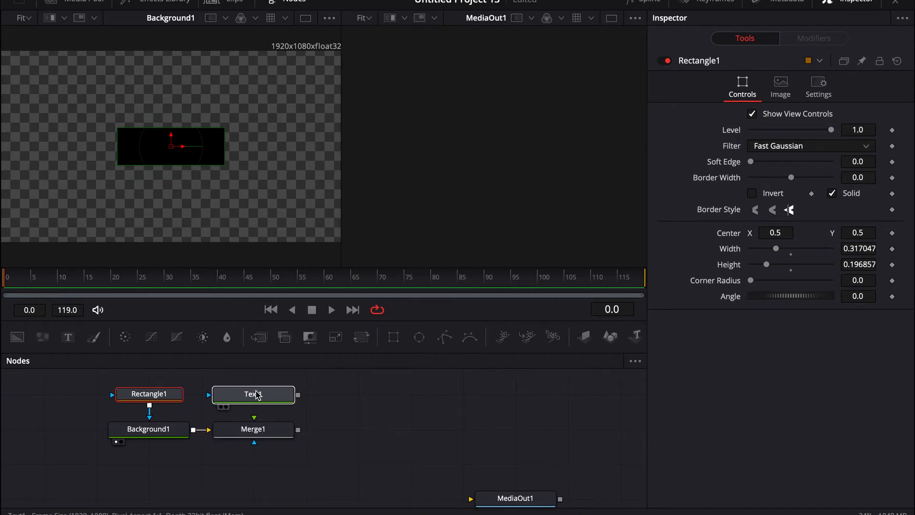
left_click_drag(299, 396, 264, 430)
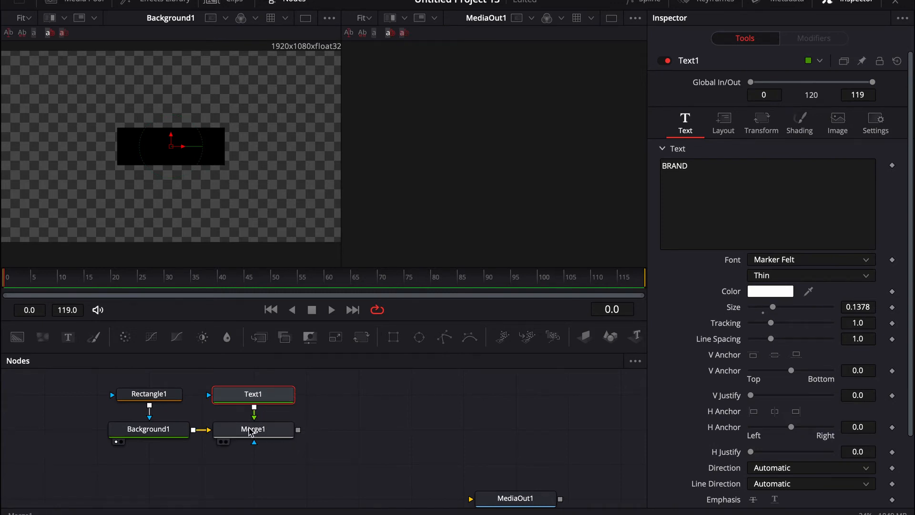
left_click(250, 431)
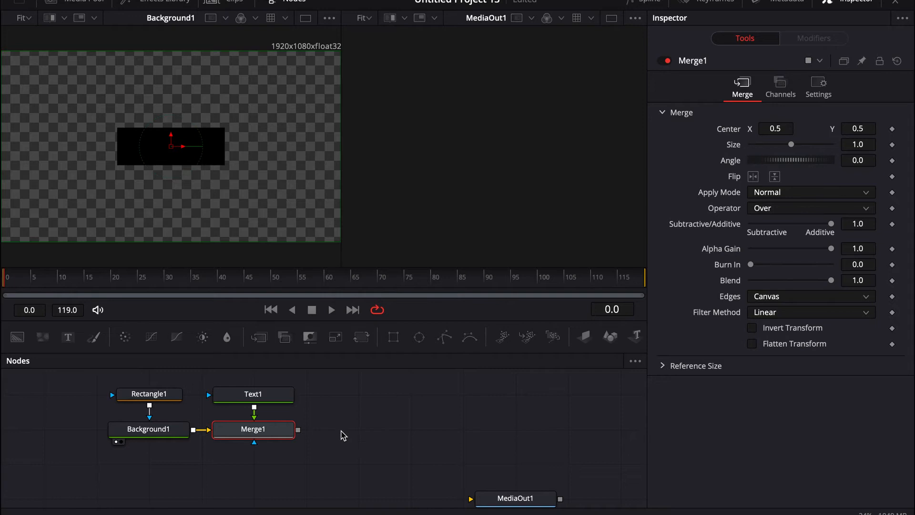
key("1")
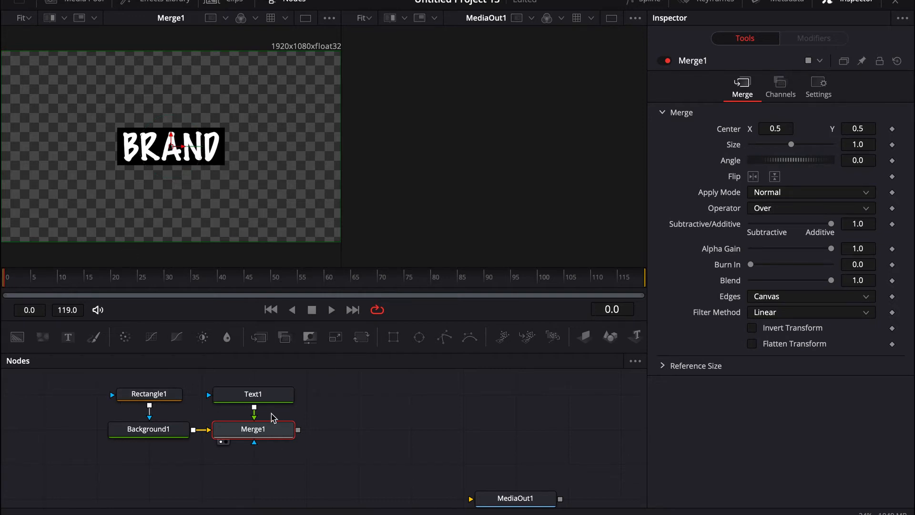
- Enlarge the Rectangle1 mask slightly around the BRAND text to about 0.321 wide and 0.210 high
left_click(145, 396)
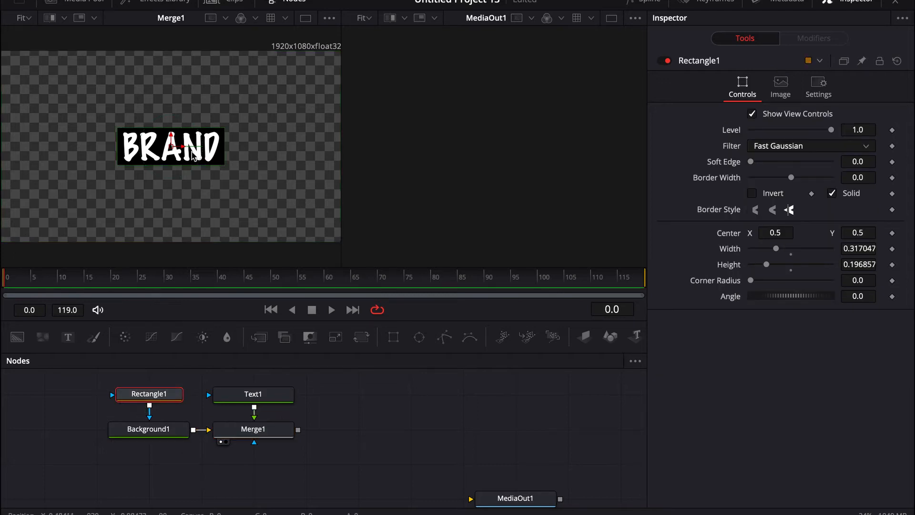
left_click_drag(123, 163, 118, 168)
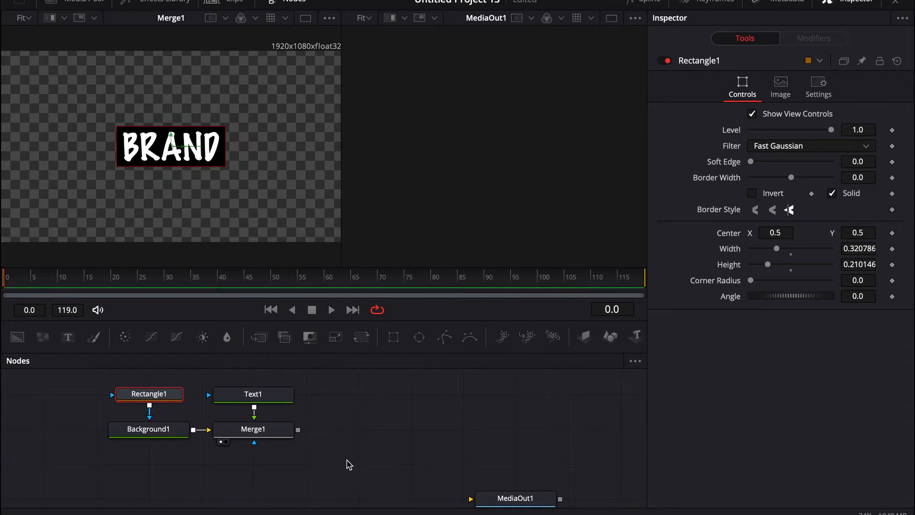
left_click(336, 440)
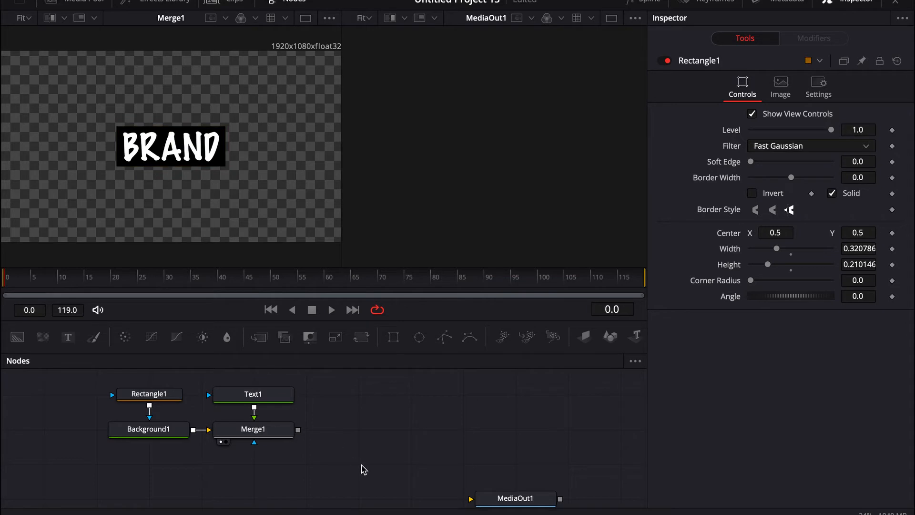
left_click_drag(363, 470, 38, 369)
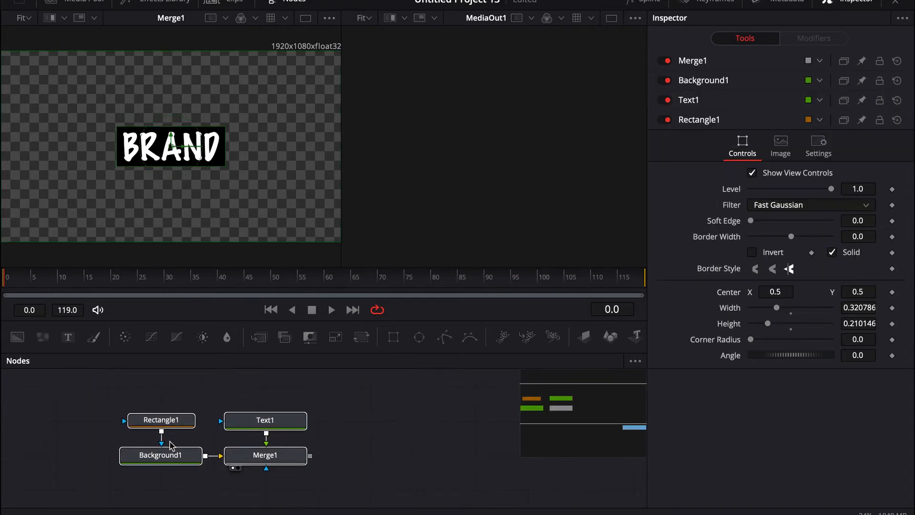
left_click(184, 402)
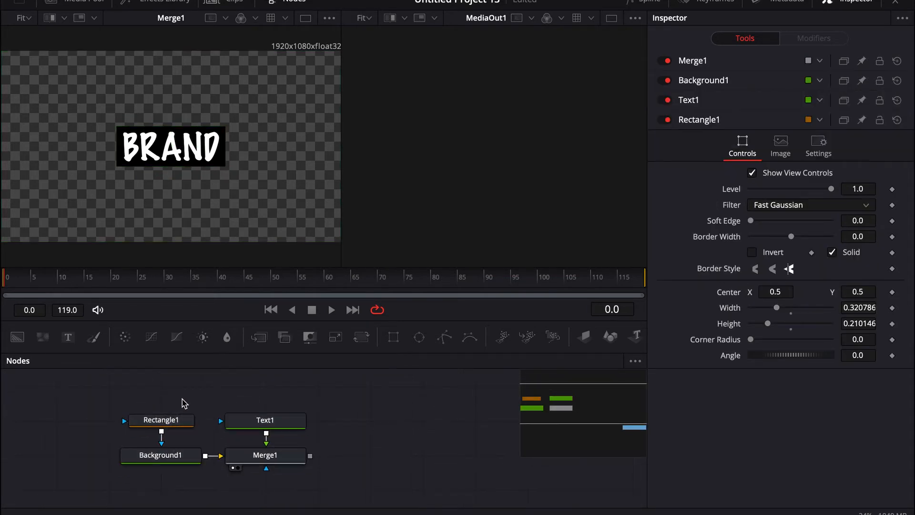
- Keyframe Rectangle1's width from 0.0 at frame 0 to about 0.321 at frame 5, and play the animation
left_click(156, 418)
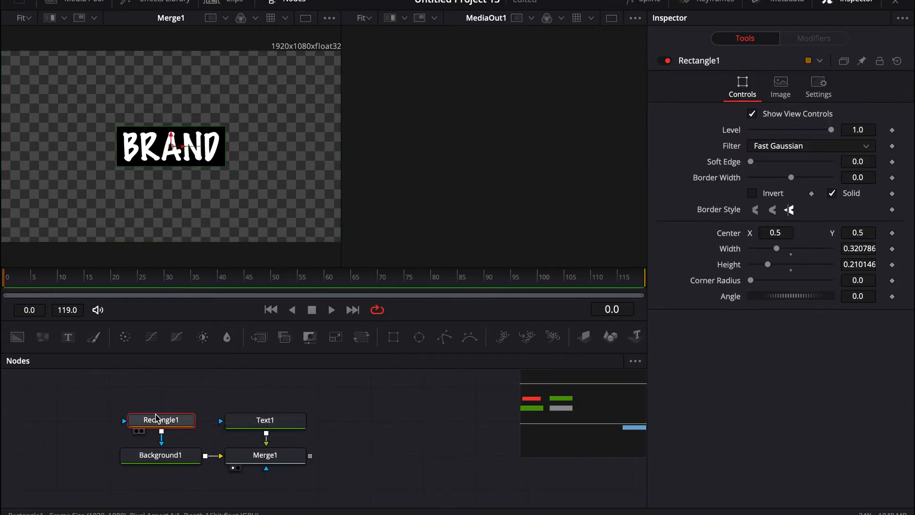
left_click(32, 276)
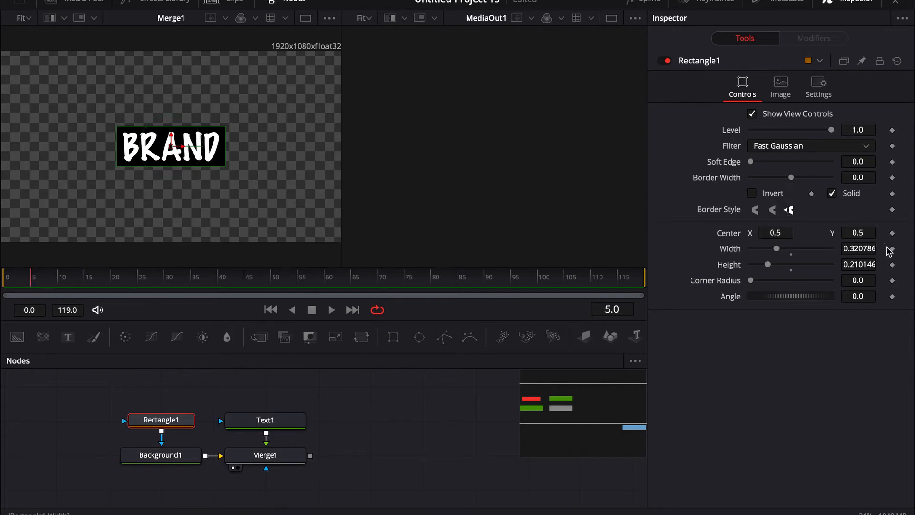
left_click(892, 248)
left_click(4, 276)
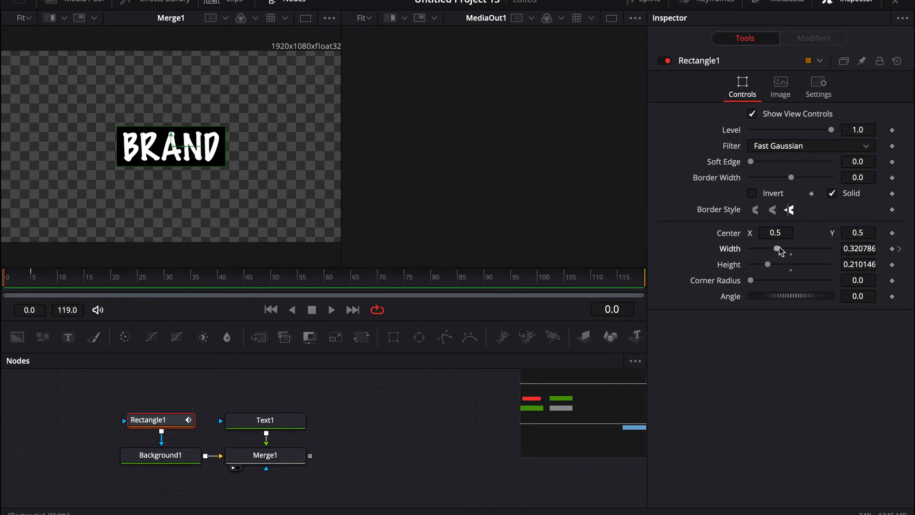
left_click_drag(779, 250, 311, 294)
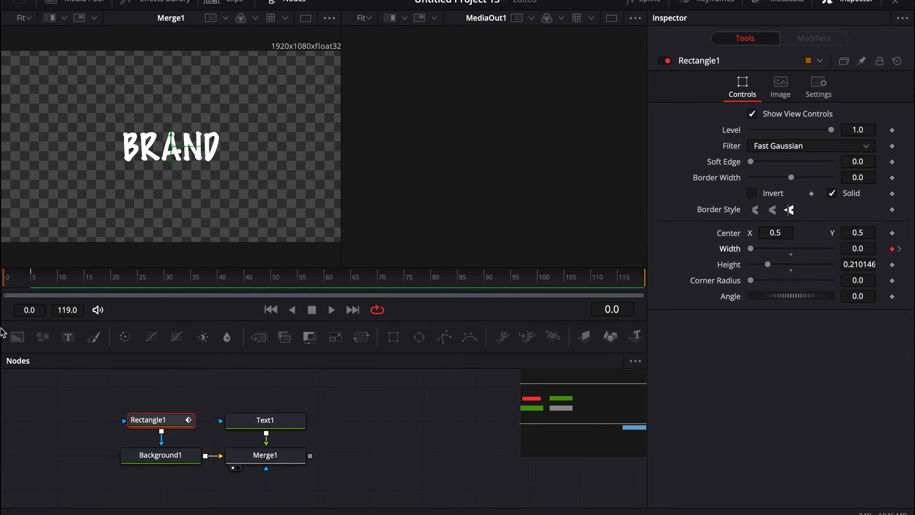
key("space")
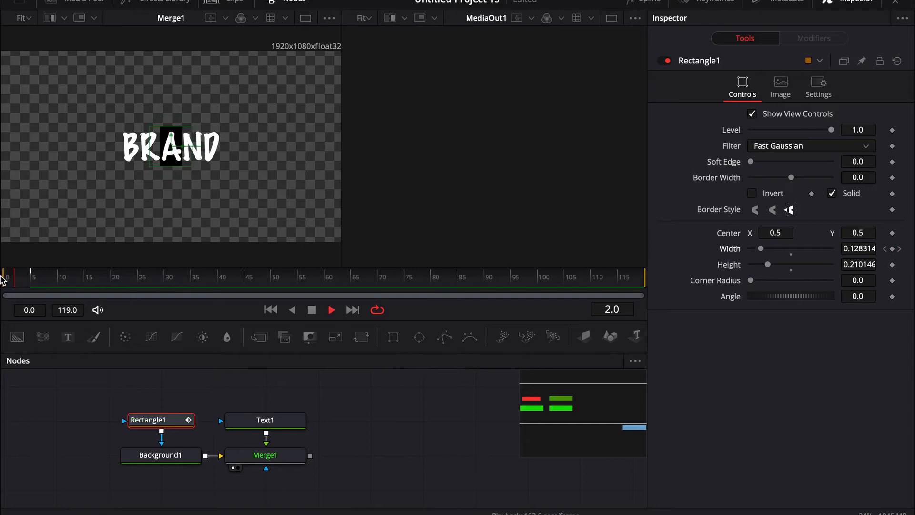
key("space")
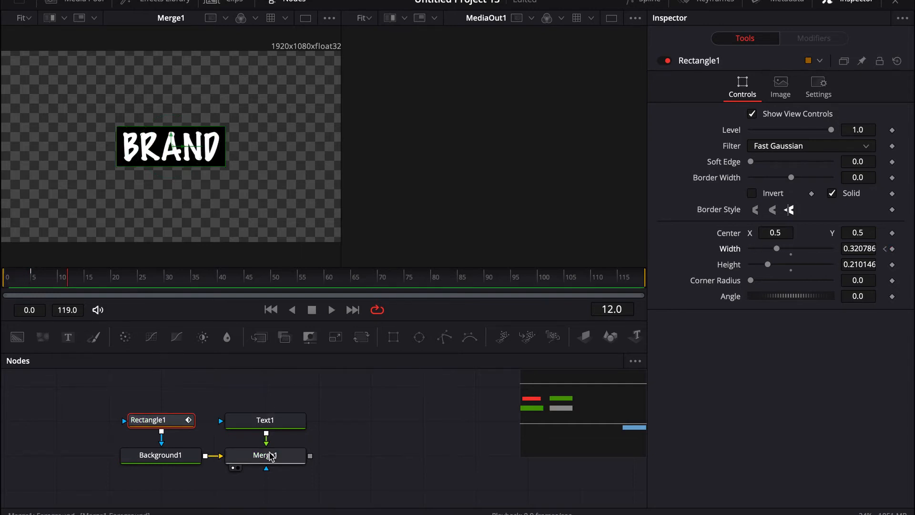
- Group the Rectangle1, Background1, Text1 and Merge1 nodes, and place the group closer to MediaOut1
scroll(273, 459, "right", 2)
scroll(273, 459, "down", 1)
left_click_drag(340, 441, 20, 380)
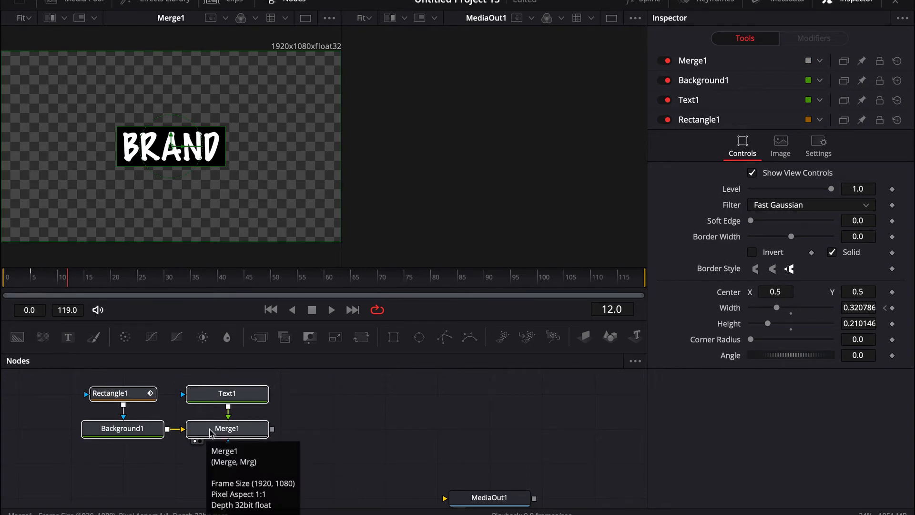
key("ctrl+g")
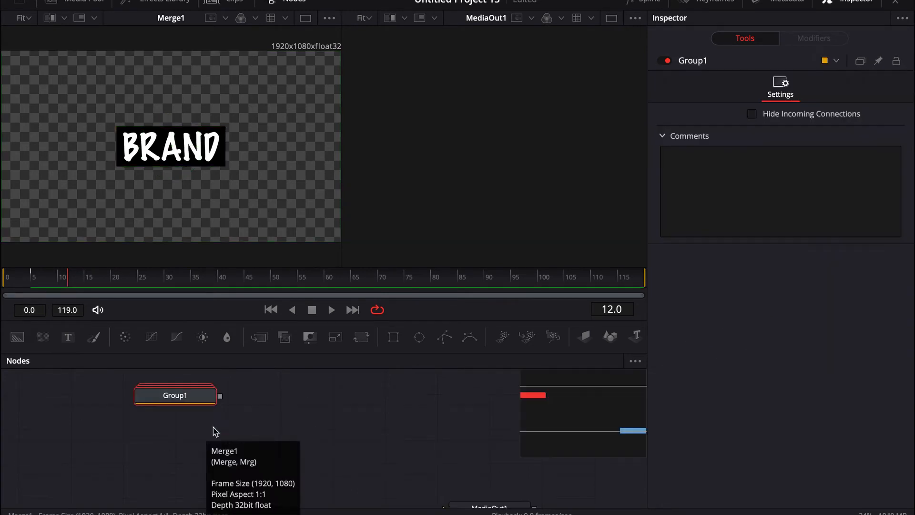
left_click_drag(140, 386, 200, 450)
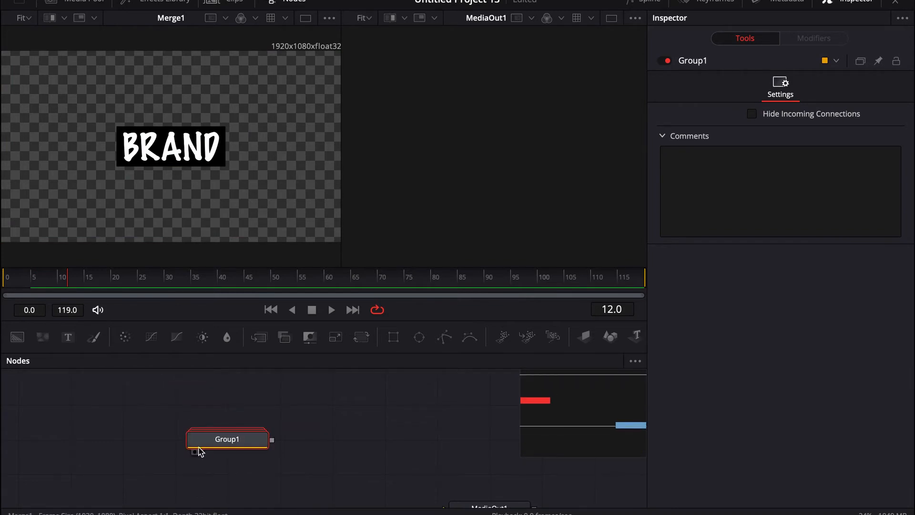
key("ctrl+shift+f")
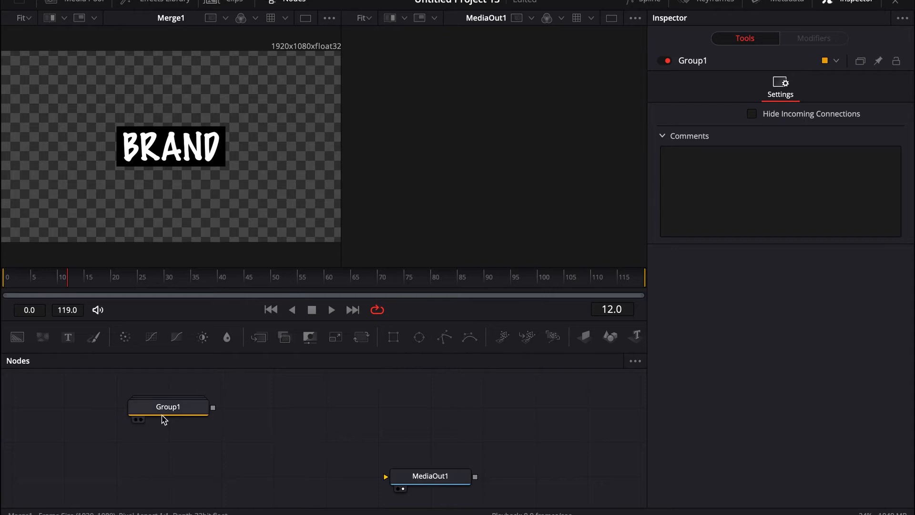
left_click_drag(162, 410, 211, 443)
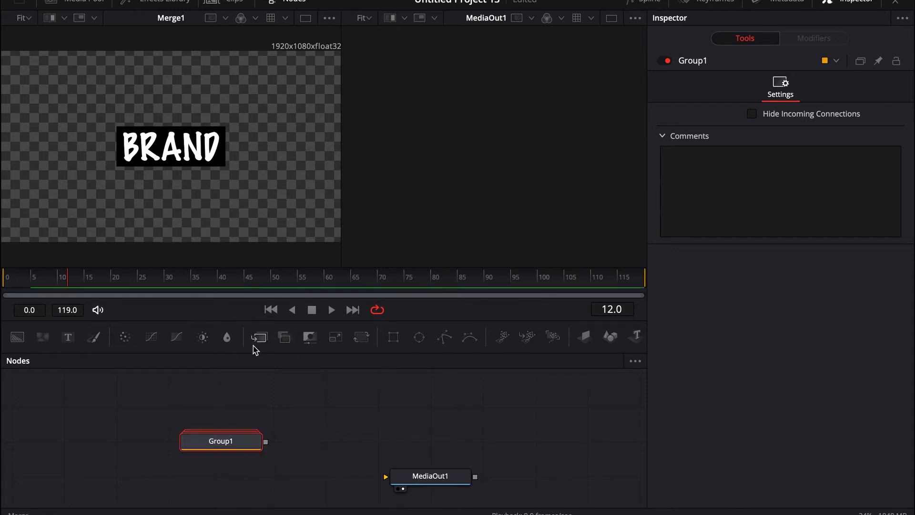
- Add a Merge node feeding MediaOut1, connect Group1's output to it and place Group1 directly above it
left_click_drag(260, 339, 384, 475)
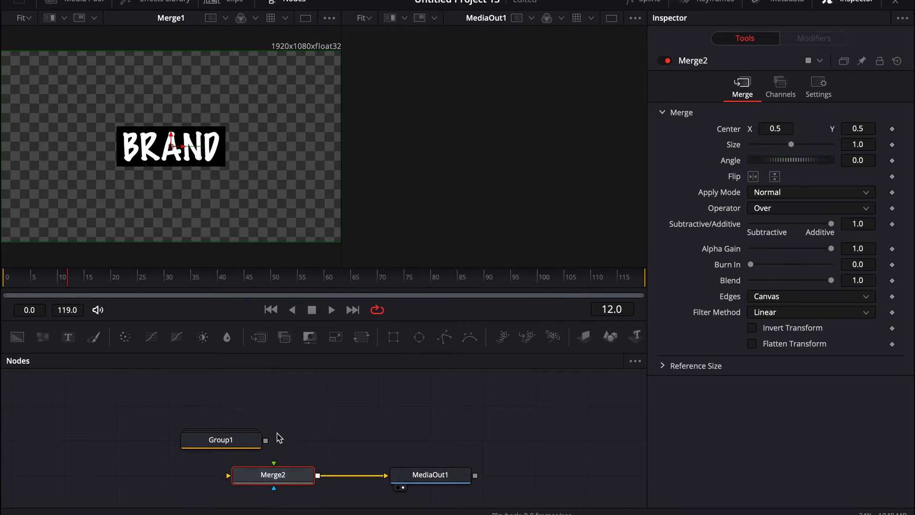
left_click_drag(265, 440, 283, 472)
left_click_drag(210, 431, 261, 431)
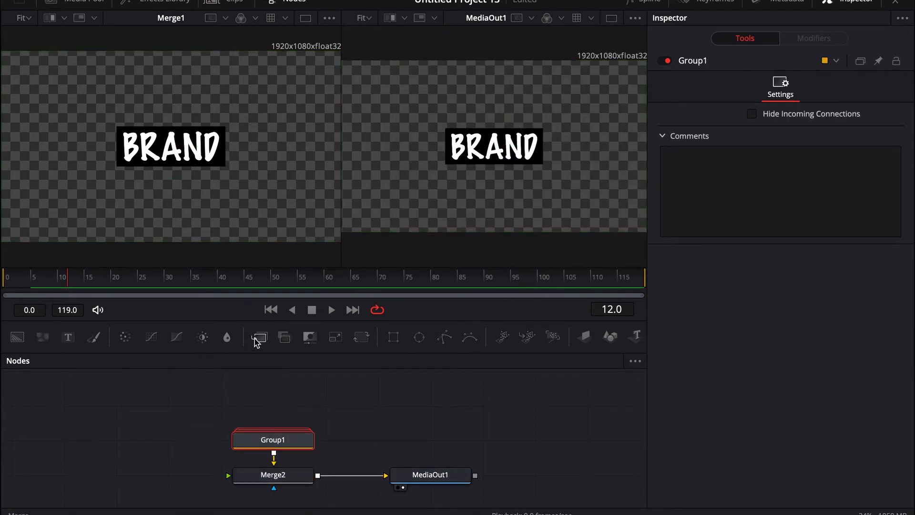
- Feed Merge2 from a new Merge node with a white Background, and move that pair away from Group1 to leave a gap
left_click_drag(259, 337, 243, 479)
left_click_drag(17, 337, 118, 470)
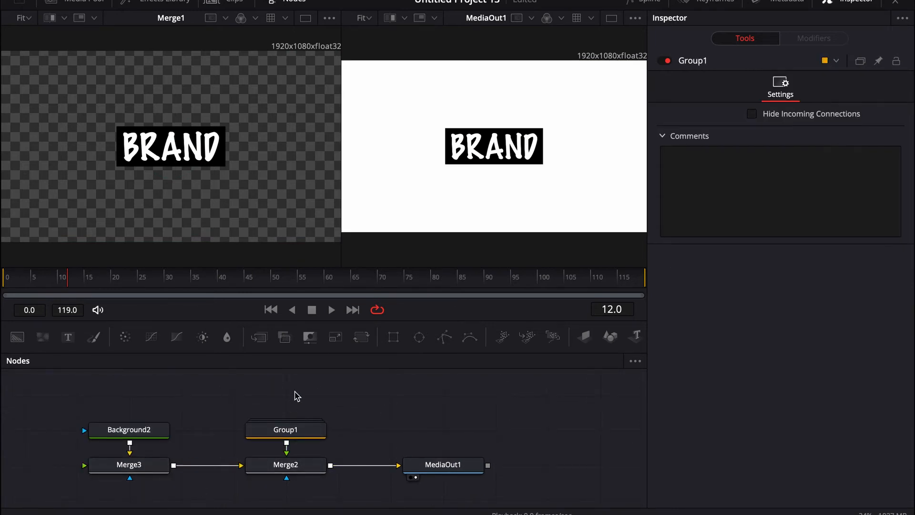
scroll(293, 411, "left", 3)
scroll(293, 415, "down", 2)
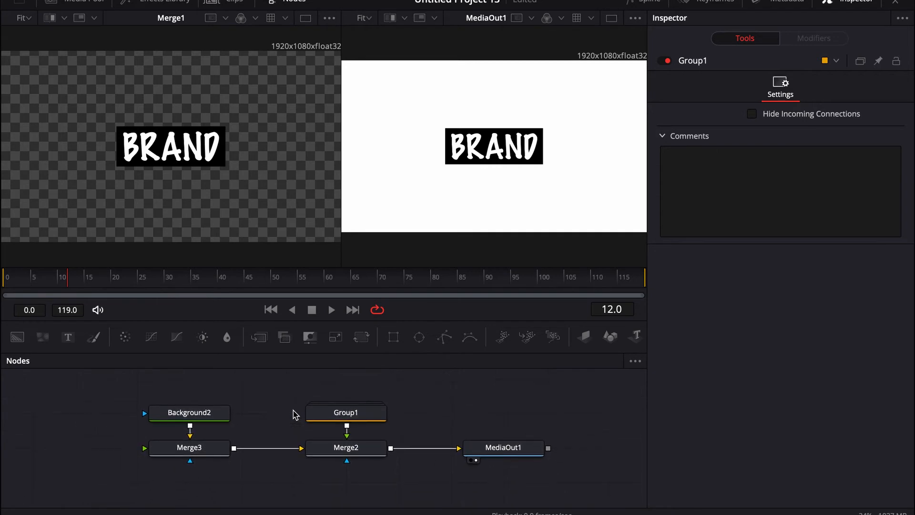
left_click(193, 448)
left_click(199, 418, "ctrl")
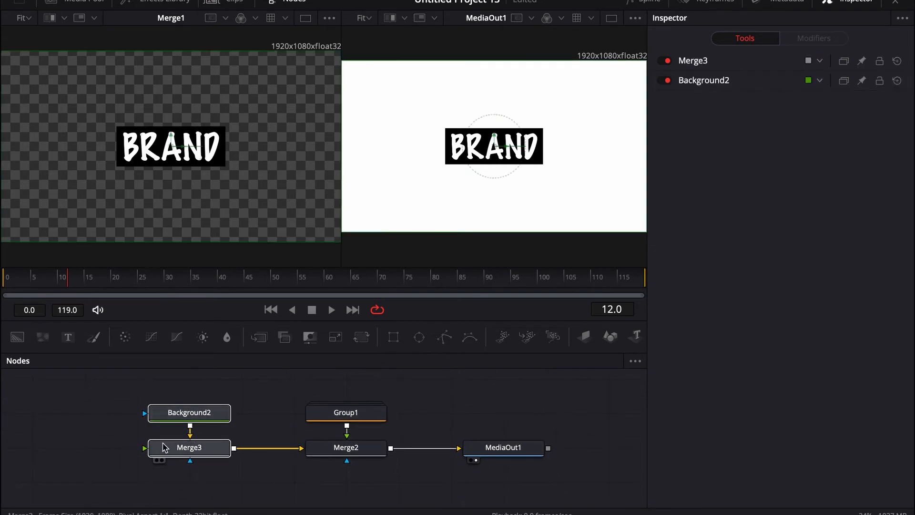
left_click_drag(165, 447, 112, 447)
left_click(263, 413)
- Switch to Finder and bring the palm tree JPG from Downloads into the node graph between Background2 and Group1
left_click(18, 0)
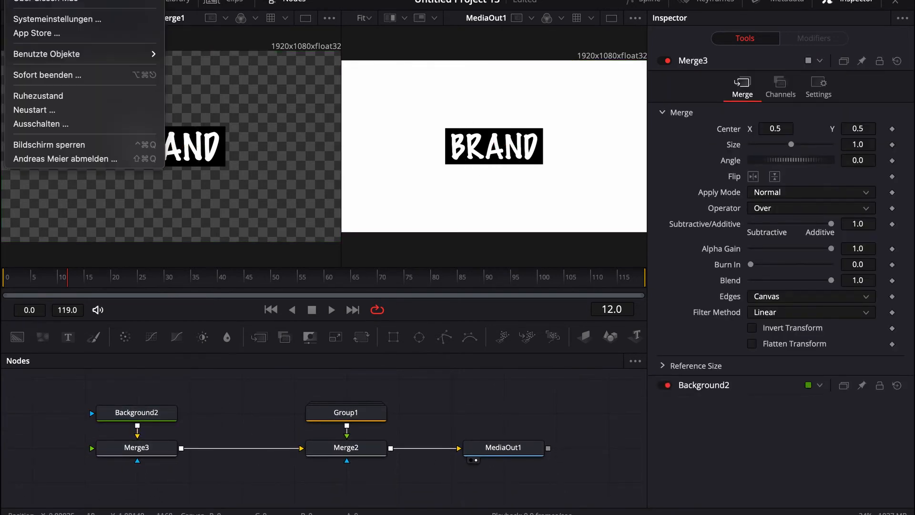
left_click(29, 2)
left_click(33, 509)
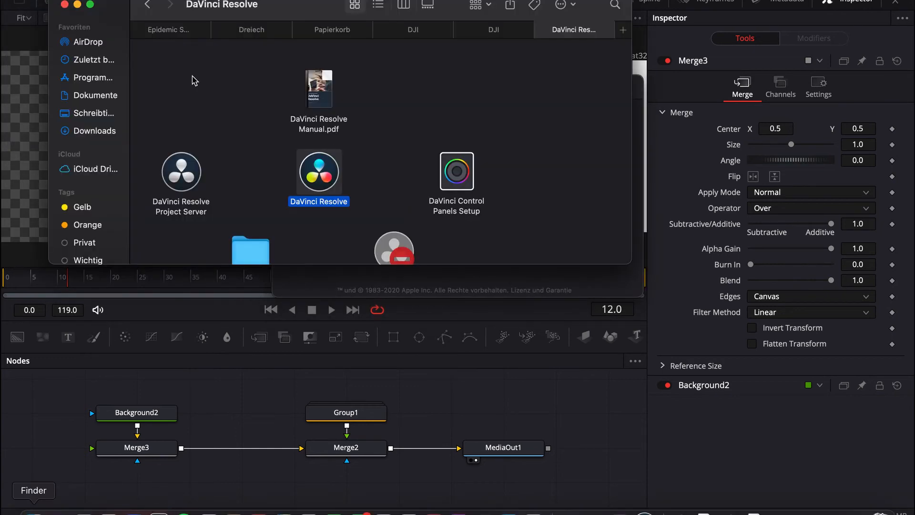
left_click(95, 131)
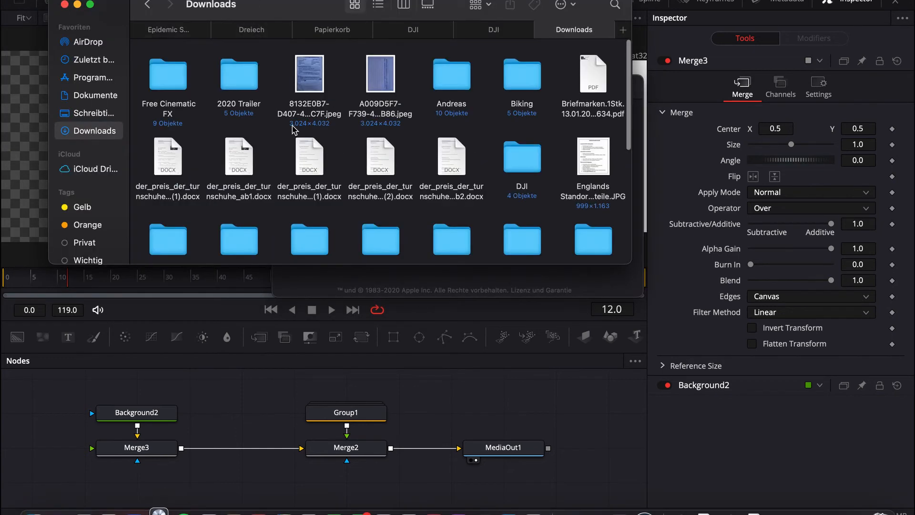
scroll(336, 143, "down", 3)
scroll(336, 143, "up", 3)
scroll(244, 220, "down", 10)
left_click(364, 128)
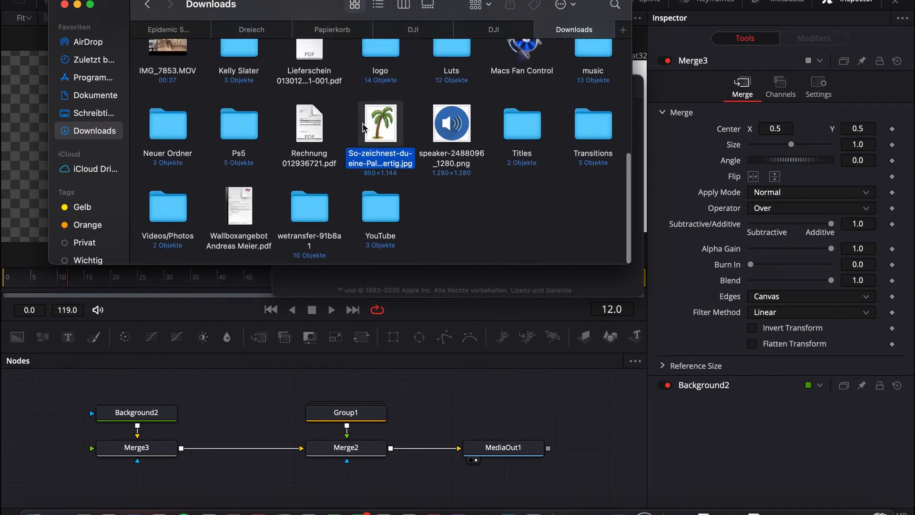
left_click_drag(364, 128, 225, 404)
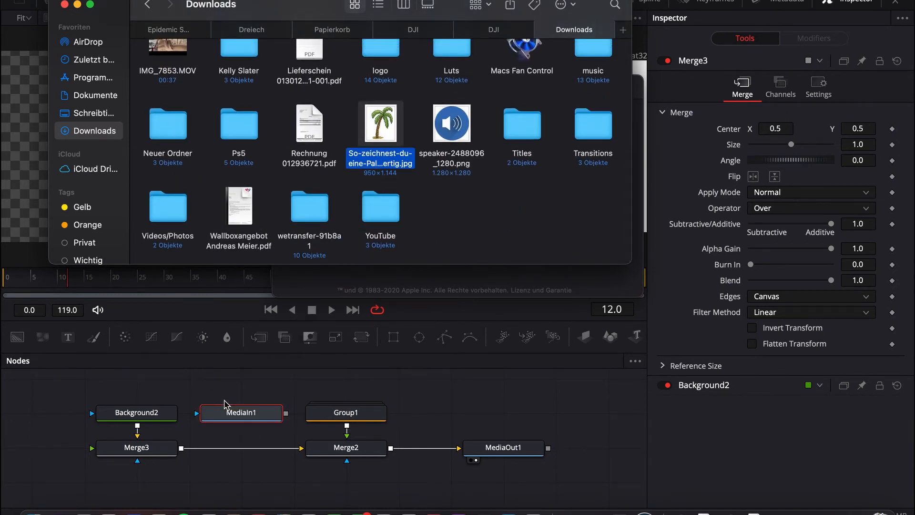
left_click(226, 406)
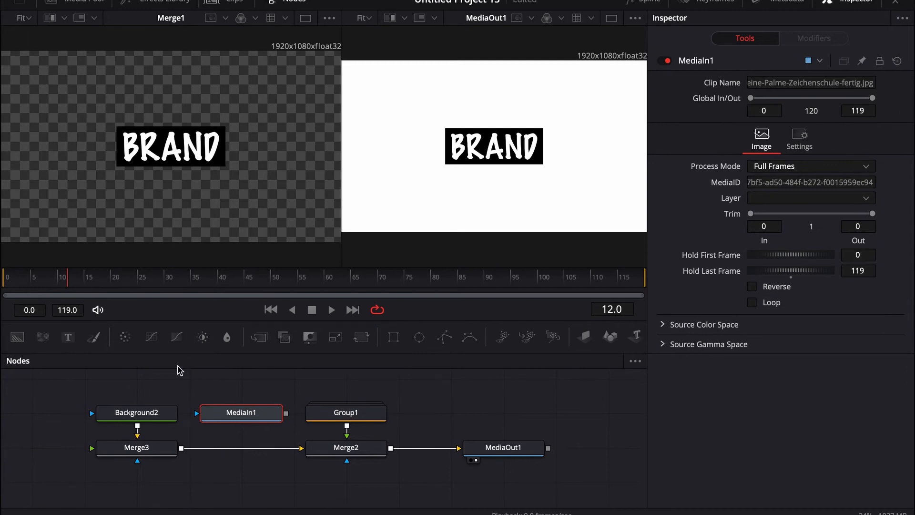
- Merge MediaIn1 into the chain between Merge3 and Merge2, and insert a Transform node after MediaIn1
left_click_drag(283, 337, 253, 460)
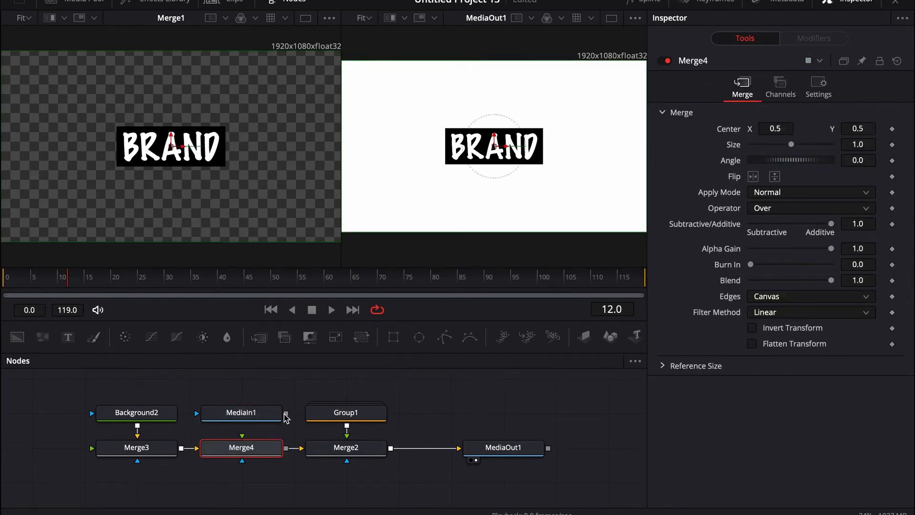
left_click_drag(285, 415, 241, 446)
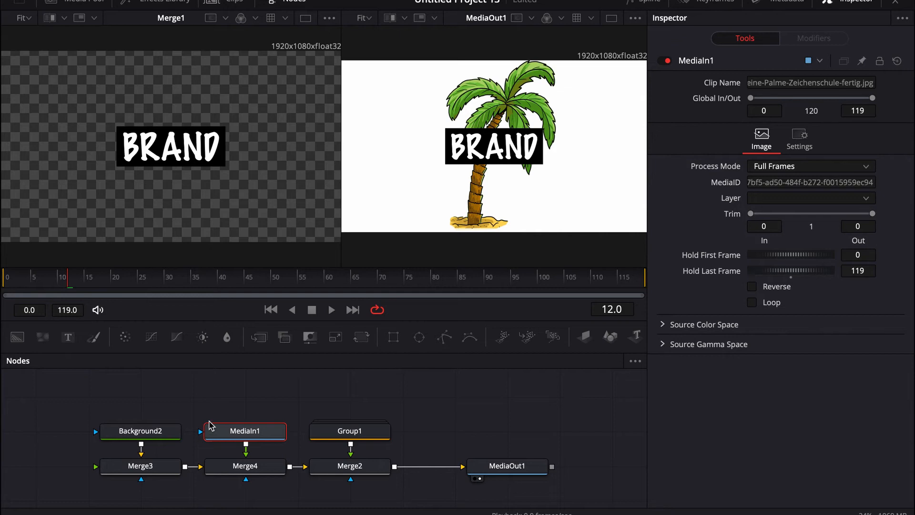
key("shift+space")
type("rec")
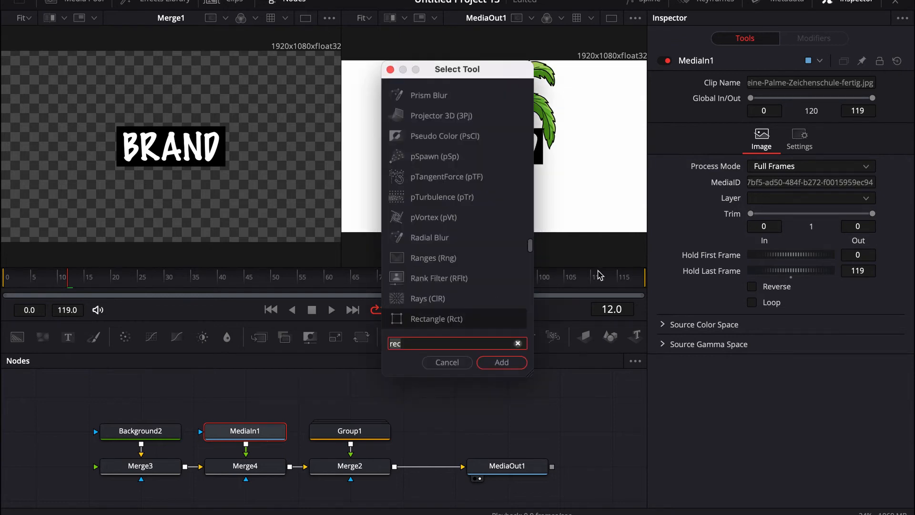
key("BackSpace")
key("BackSpace")
key("BackSpace")
type("TRANS")
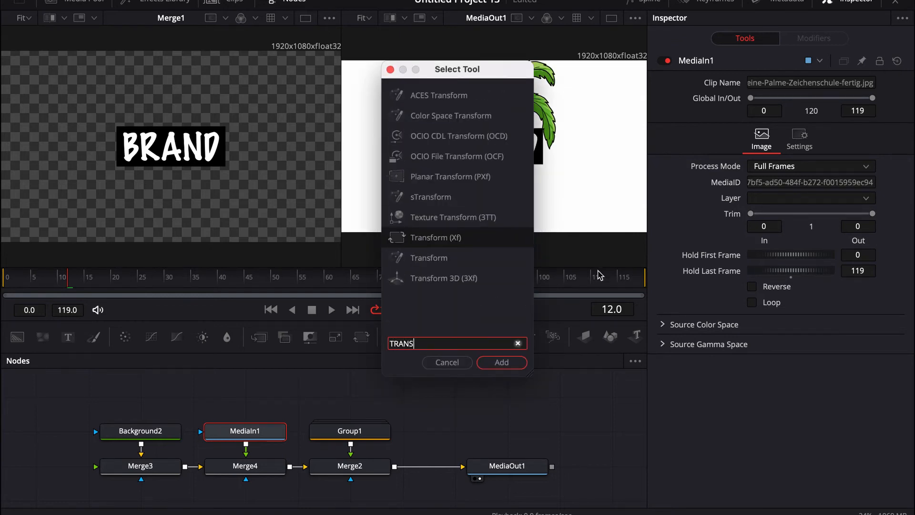
left_click(501, 362)
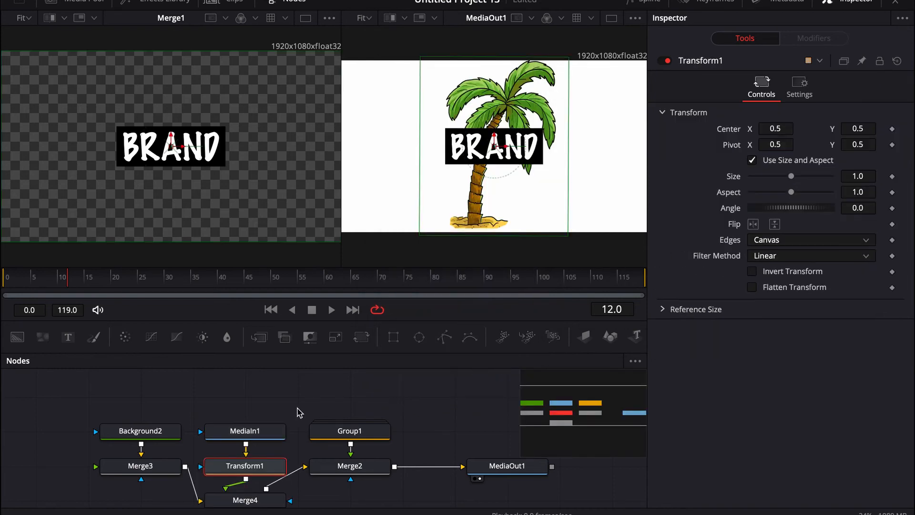
- Rearrange the nodes so Merge4 lines up with Merge3 and Merge2, with Transform1 and MediaIn1 stacked above it
scroll(293, 488, "down", 3)
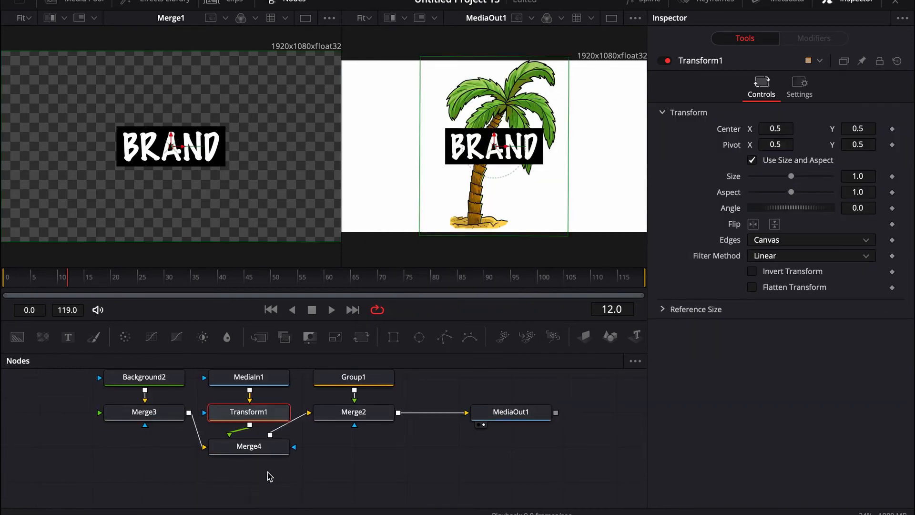
left_click(239, 403)
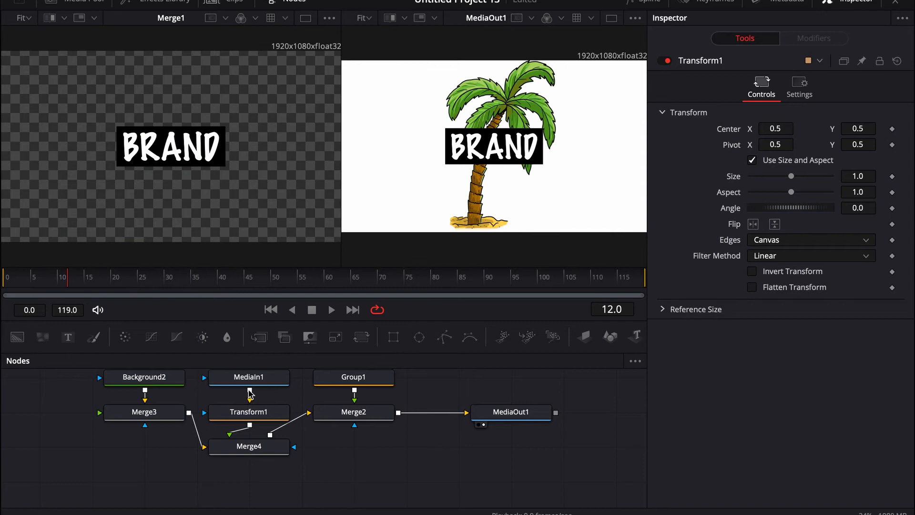
scroll(248, 381, "up", 1)
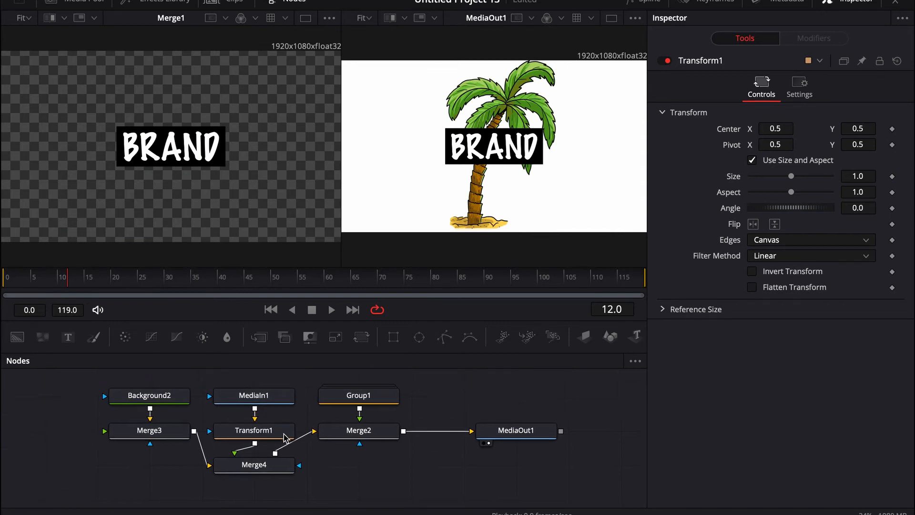
left_click_drag(263, 383, 267, 439)
scroll(311, 383, "up", 1)
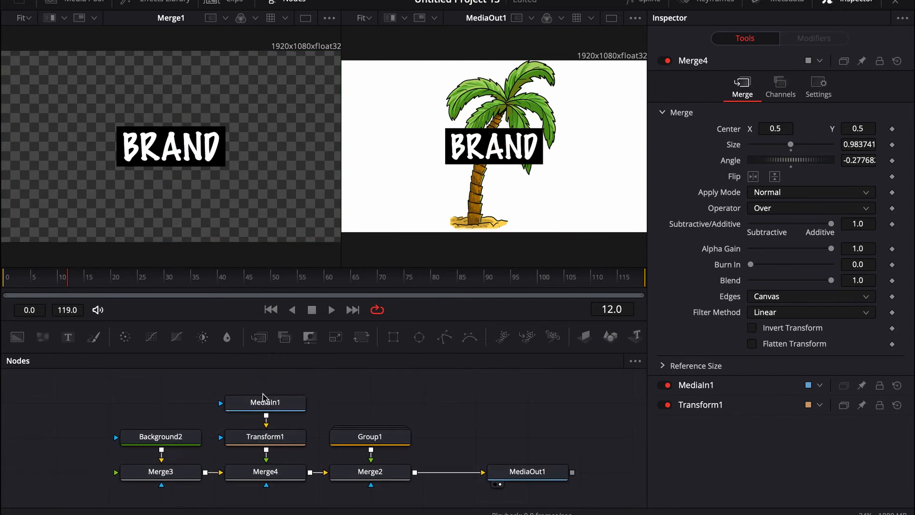
- Use Transform1 to tilt the palm to about -20.45°, size it to 0.52 and centre it at about X 0.832, Y 0.704
left_click(265, 439)
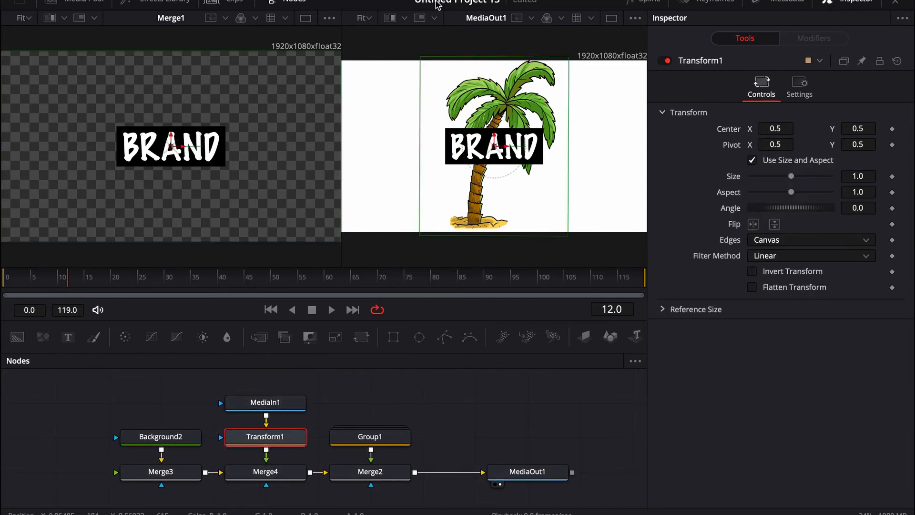
mouse_move(421, 58)
left_mouse_down()
mouse_move(436, 71)
mouse_move(427, 67)
left_mouse_up()
mouse_move(516, 125)
left_mouse_down()
mouse_move(502, 118)
mouse_move(517, 127)
left_mouse_up()
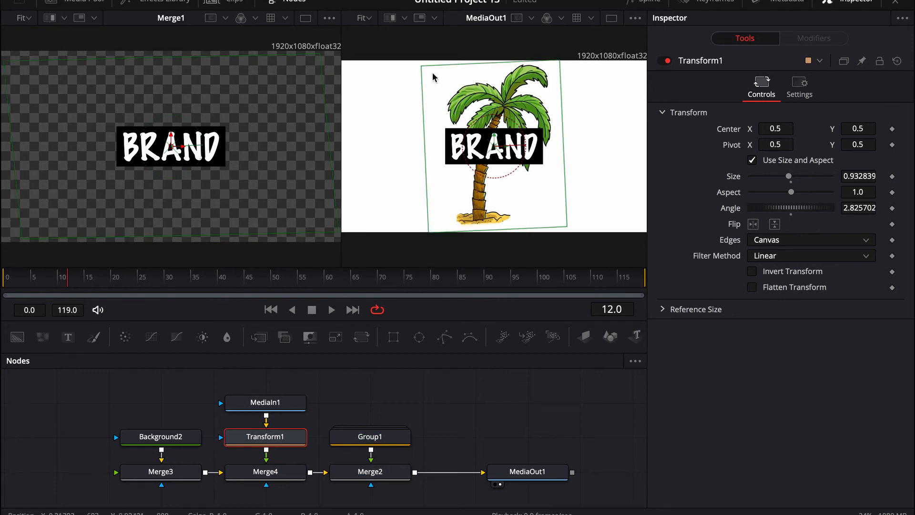
left_click_drag(423, 70, 470, 85)
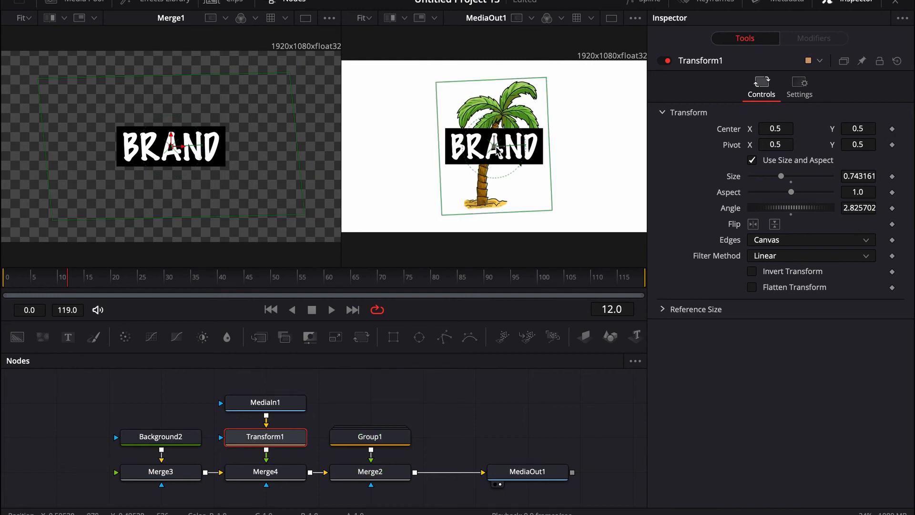
left_click_drag(496, 150, 580, 105)
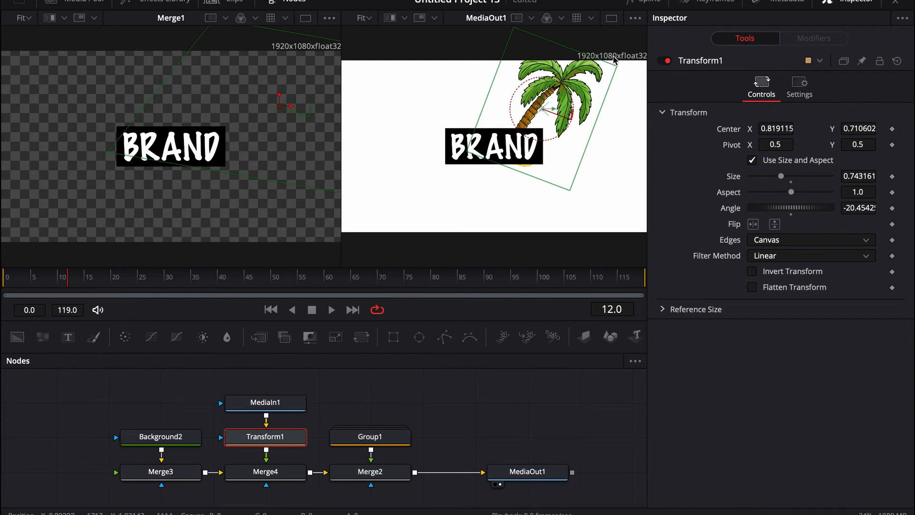
left_click_drag(616, 66, 597, 74)
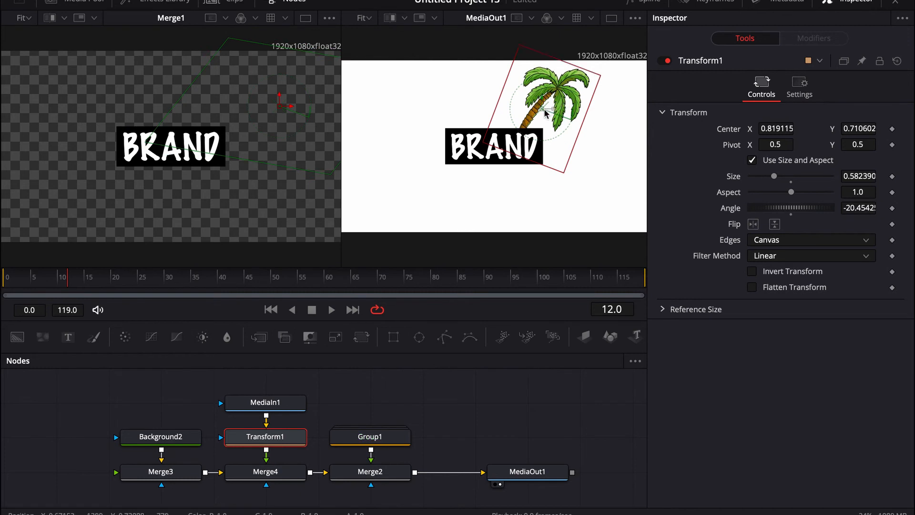
left_click_drag(545, 110, 547, 115)
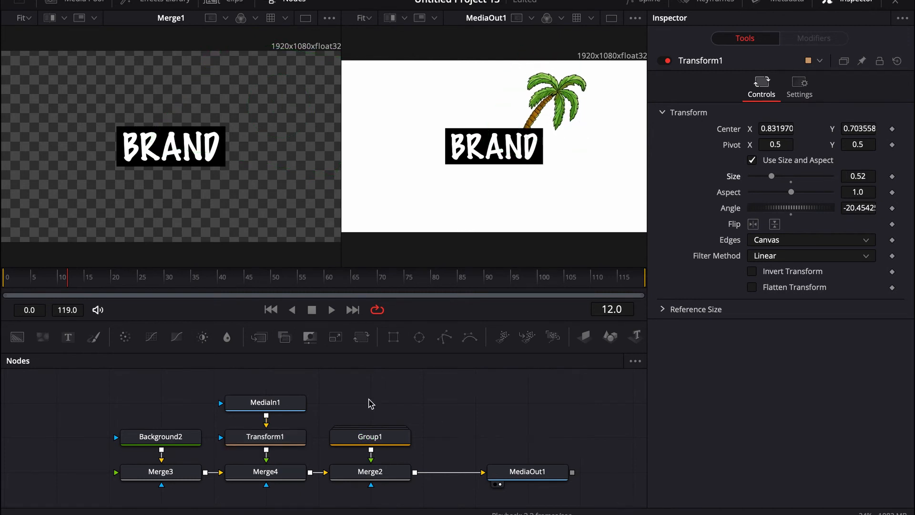
- Keyframe Transform1's Center, Pivot, Size and Angle at frame 12
left_click(892, 129)
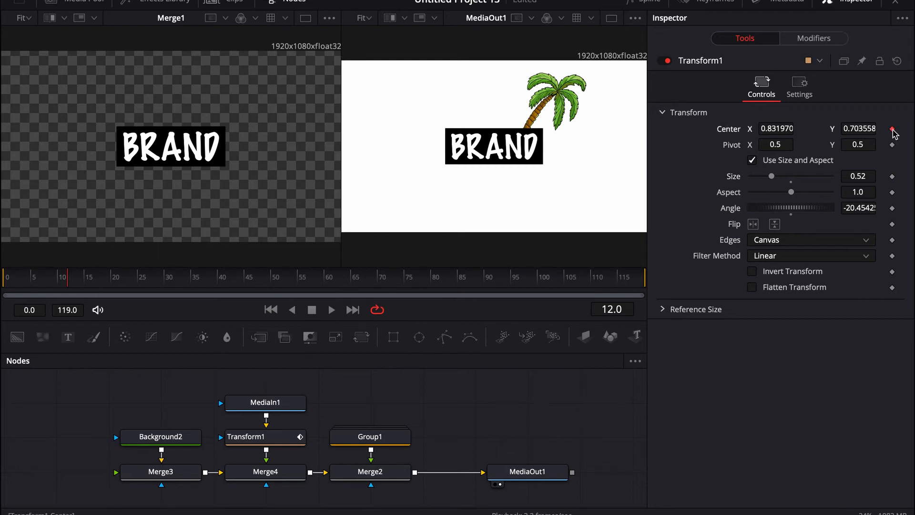
left_click(893, 144)
left_click(892, 208)
- At frame 5, hide the palm behind the BRAND box with Center about X 0.662, Y 0.508, Angle about -7.55 and Size 0.0
left_click(32, 280)
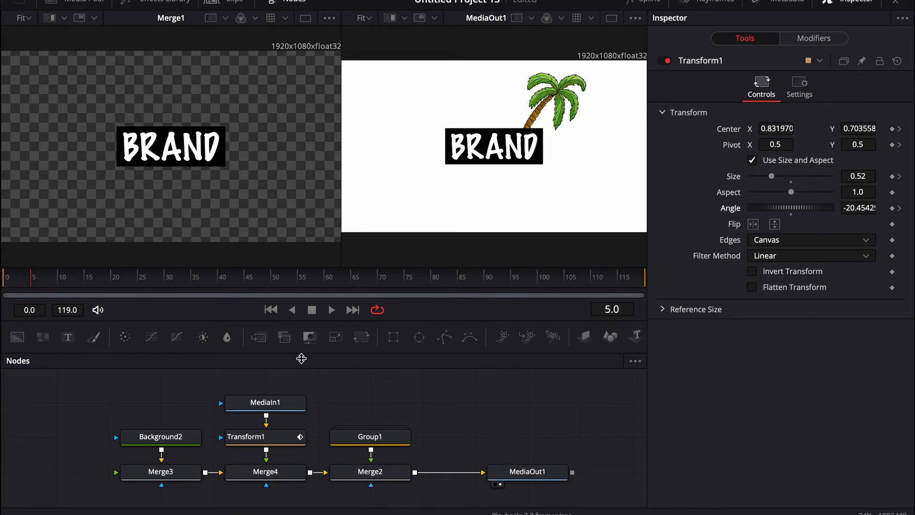
left_click(263, 442)
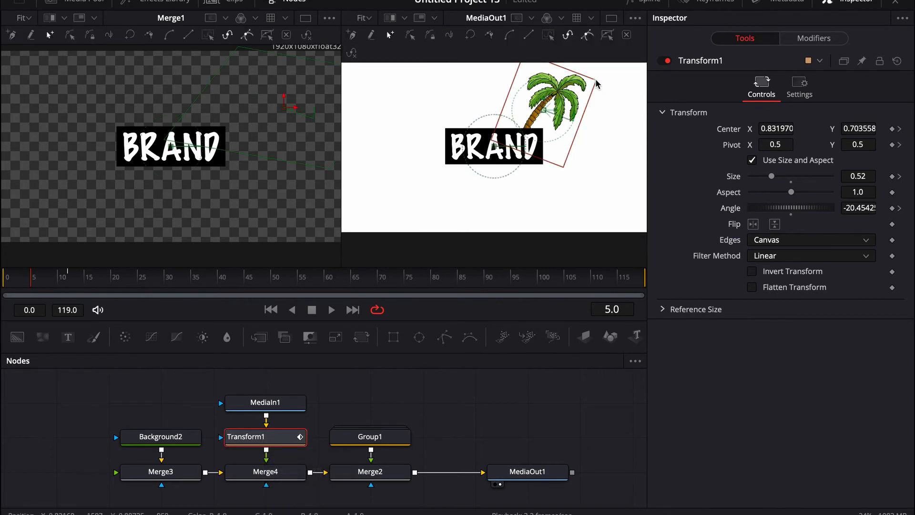
left_click_drag(596, 84, 584, 88)
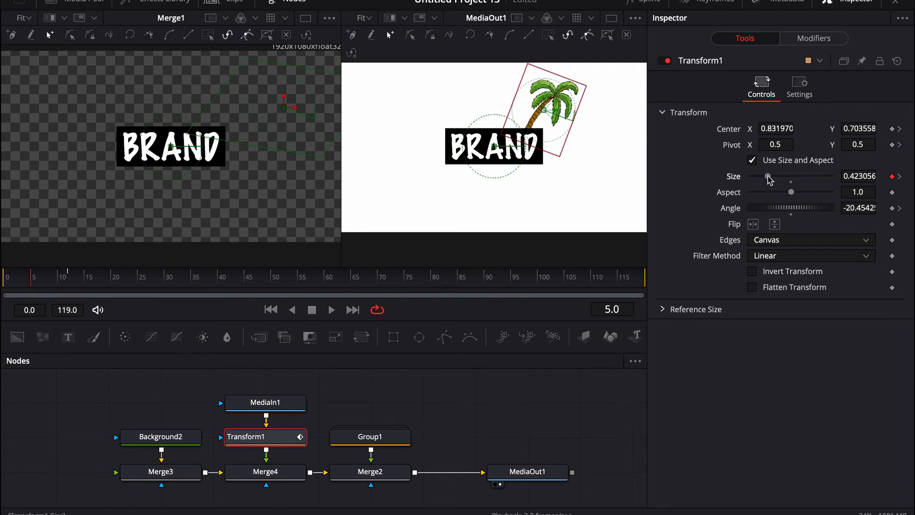
mouse_move(768, 179)
left_mouse_down()
mouse_move(751, 177)
mouse_move(764, 177)
left_mouse_up()
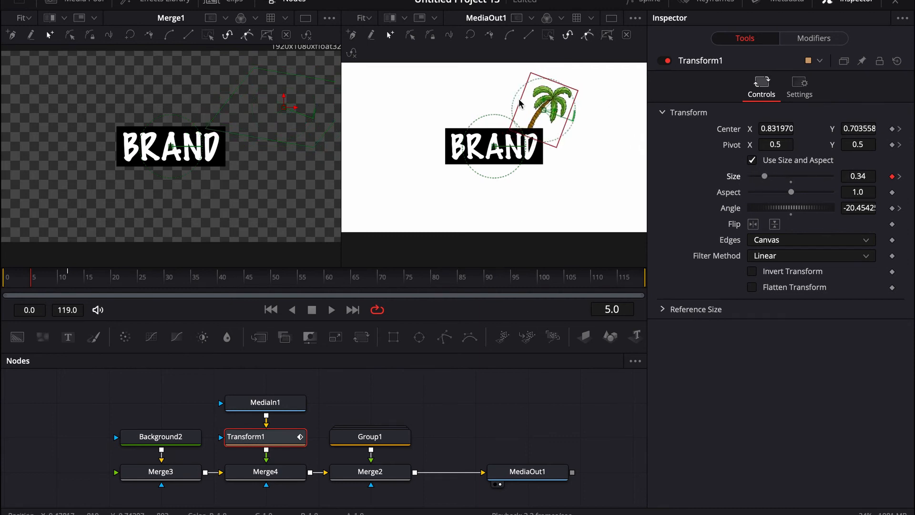
left_click_drag(546, 113, 528, 122)
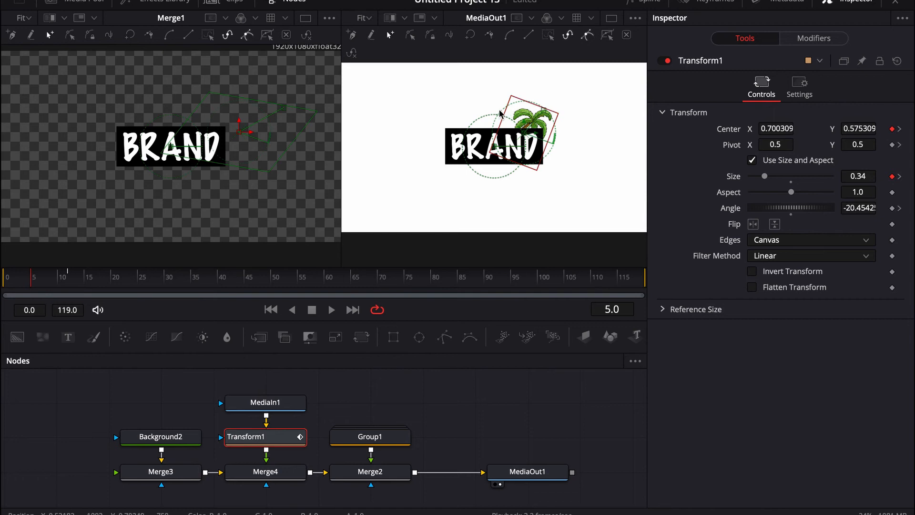
left_click_drag(504, 111, 498, 119)
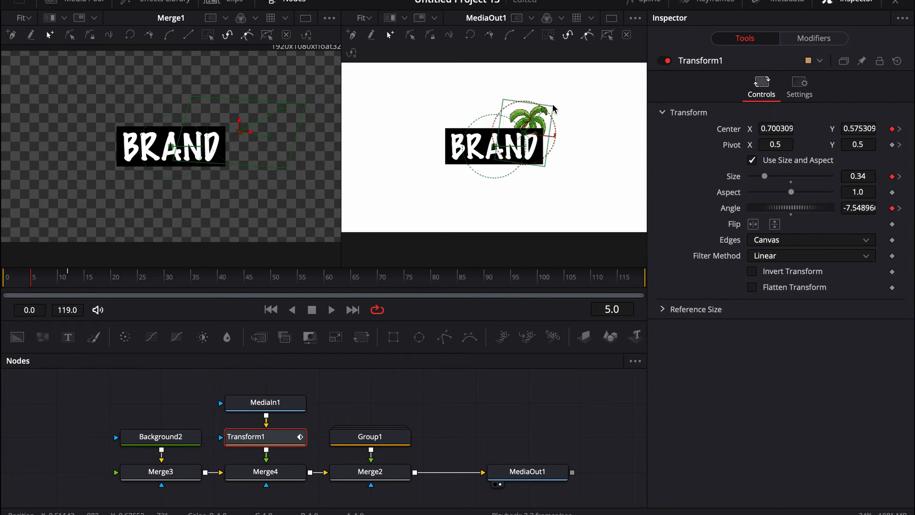
left_click_drag(552, 108, 523, 148)
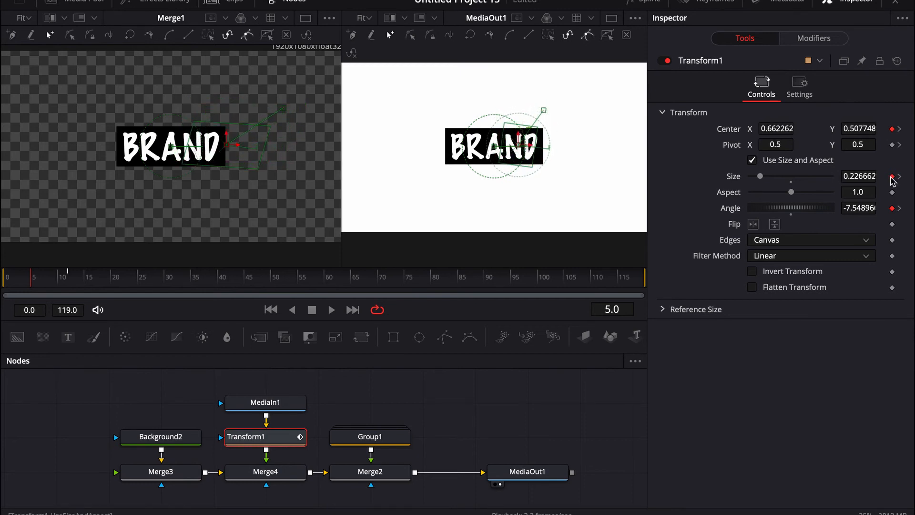
left_click_drag(760, 177, 591, 180)
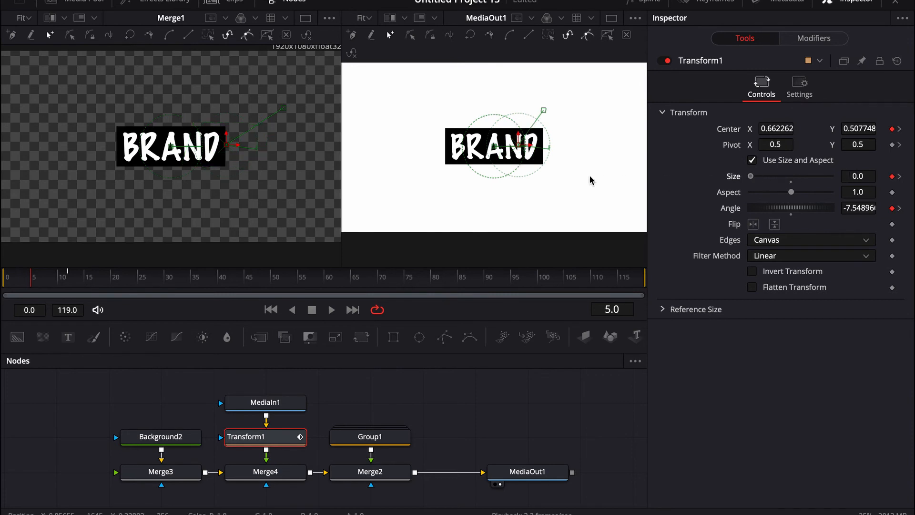
- Check the palm's growth and reduce its Size at frame 12 to about 0.462
left_click(61, 285)
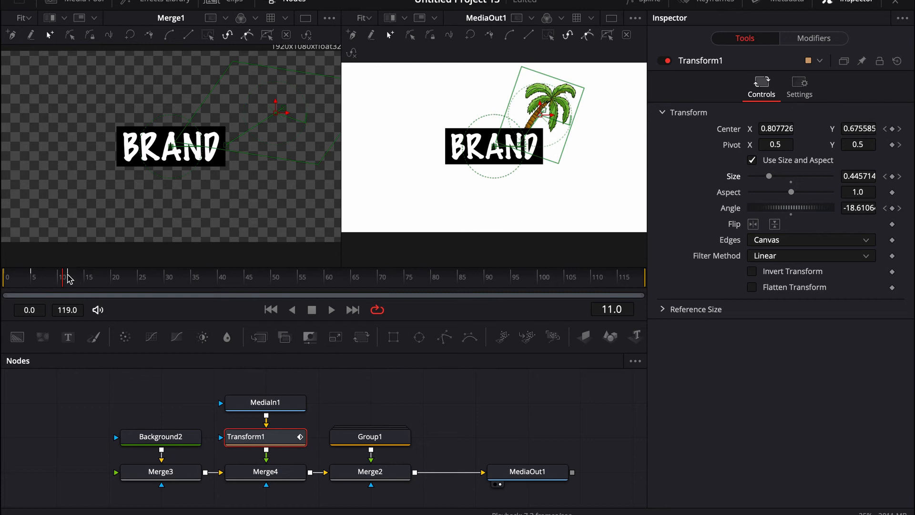
left_click(69, 279)
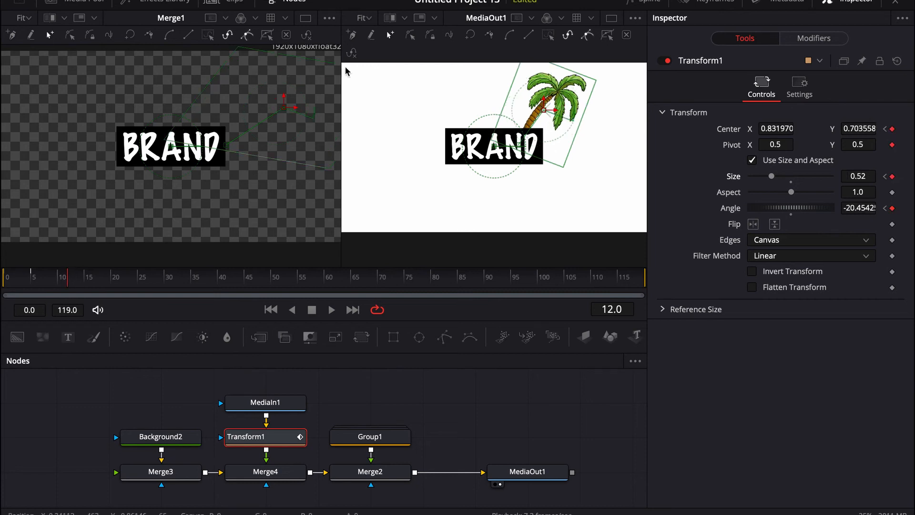
left_click_drag(595, 84, 588, 87)
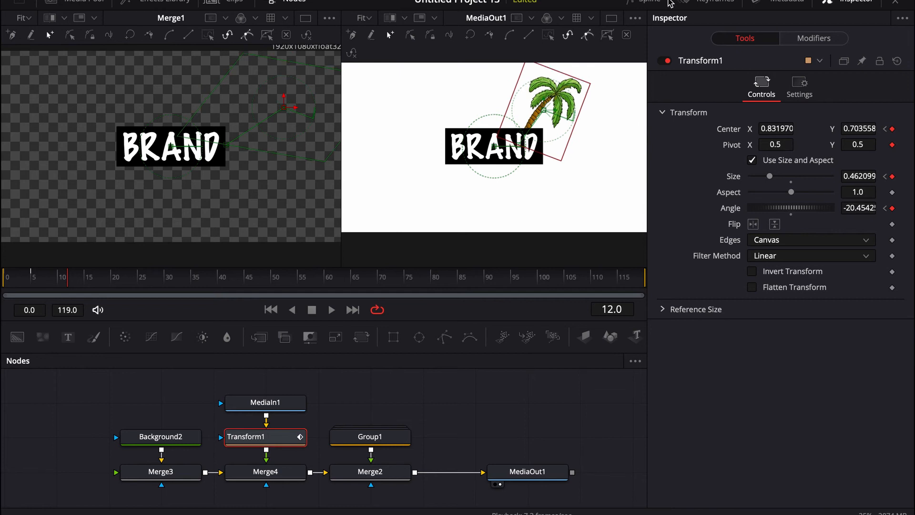
- Open the Spline editor, hide the Inspector, and show all Transform1 curves fitted to the graph
left_click(652, 3)
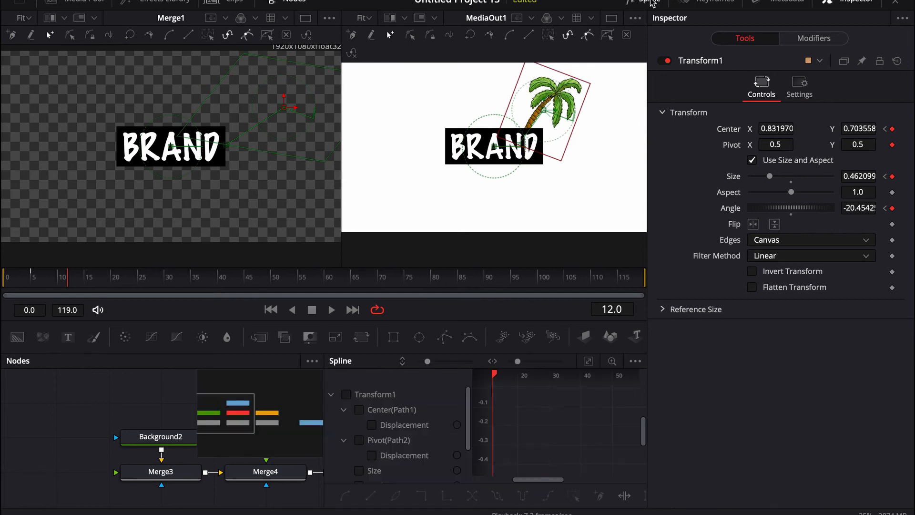
left_click(849, 1)
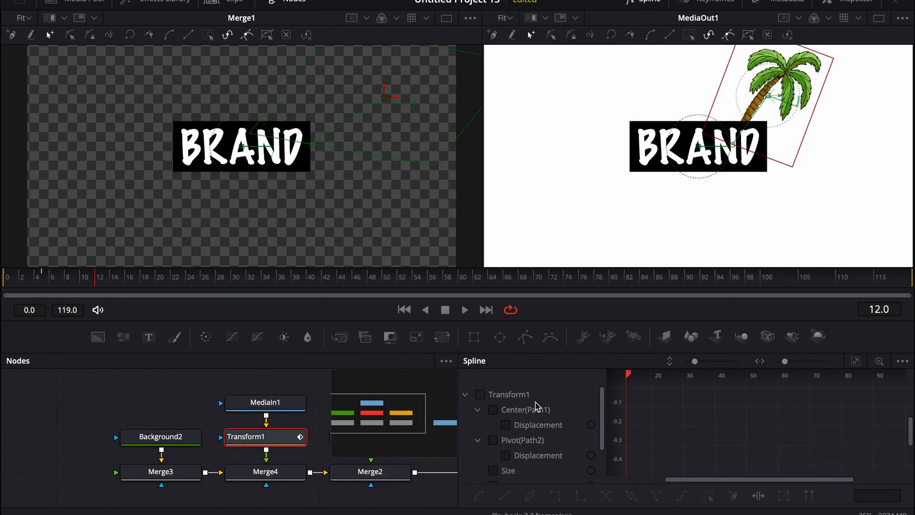
left_click(480, 395)
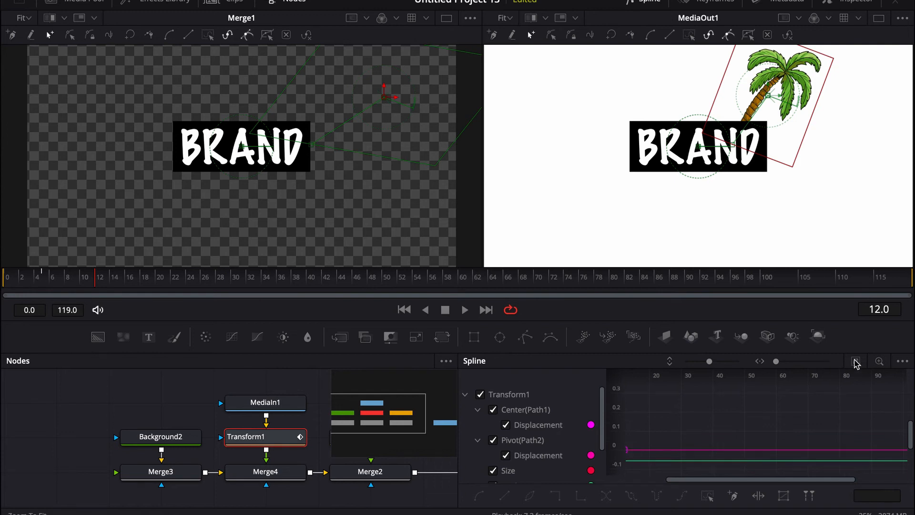
left_click(857, 362)
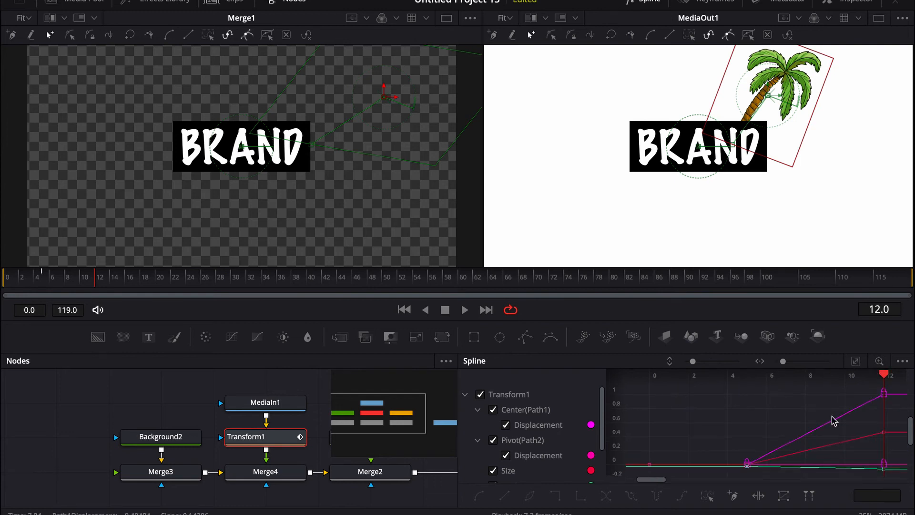
- Select Transform1's keyframes at frame 12 in the Spline editor and smooth the curves into them
scroll(810, 413, "right", 6)
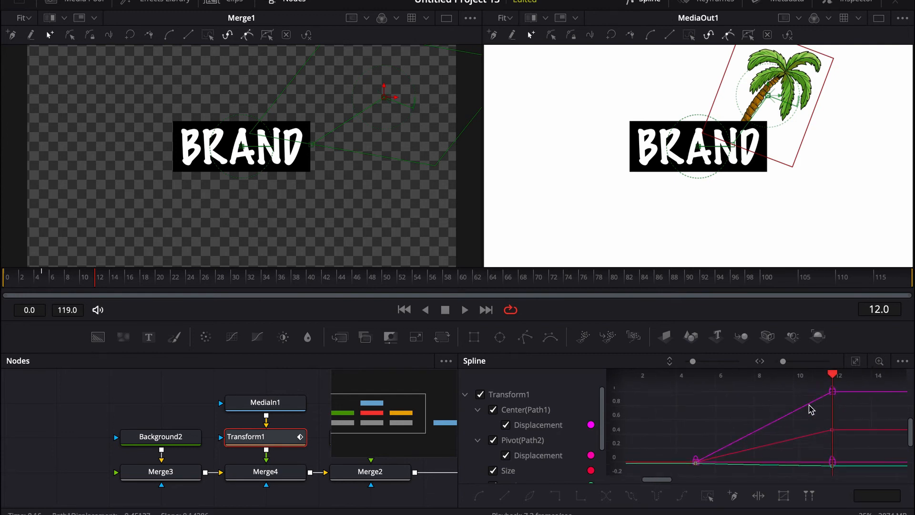
scroll(812, 418, "left", 6)
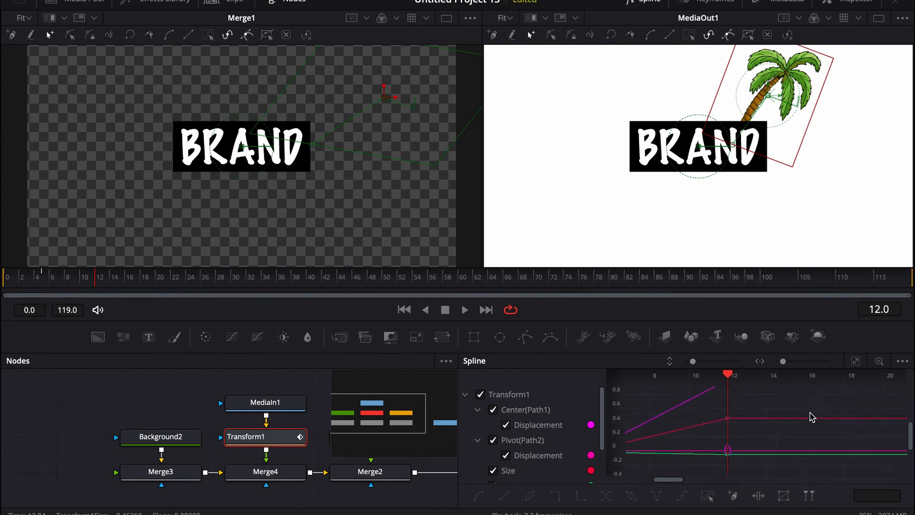
scroll(812, 417, "right", 4)
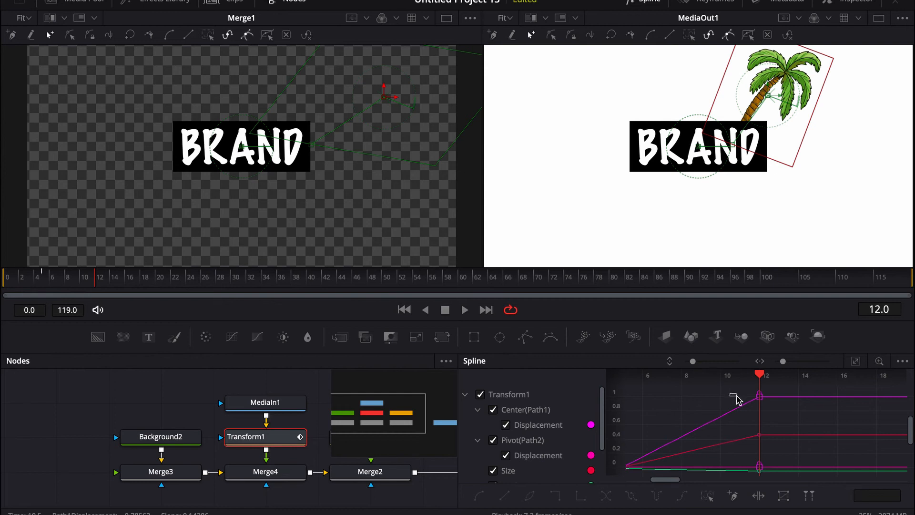
left_click_drag(737, 399, 795, 480)
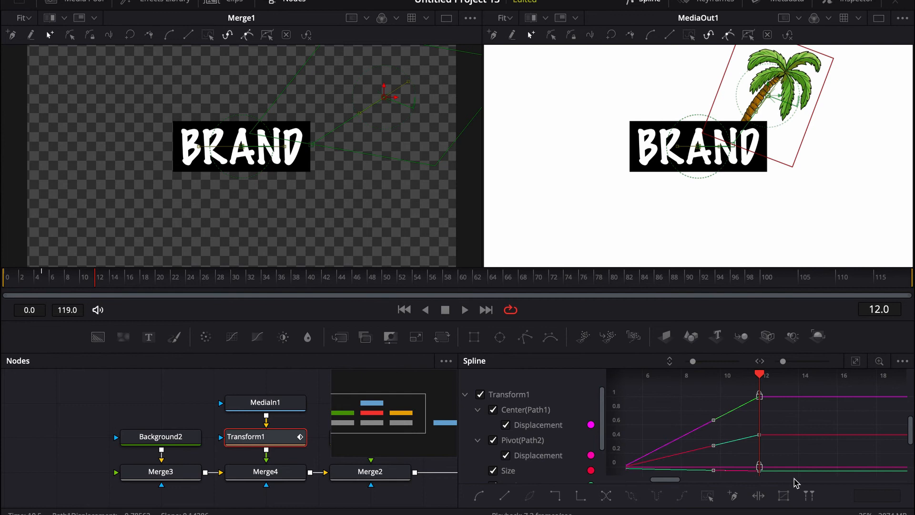
key("alt+s")
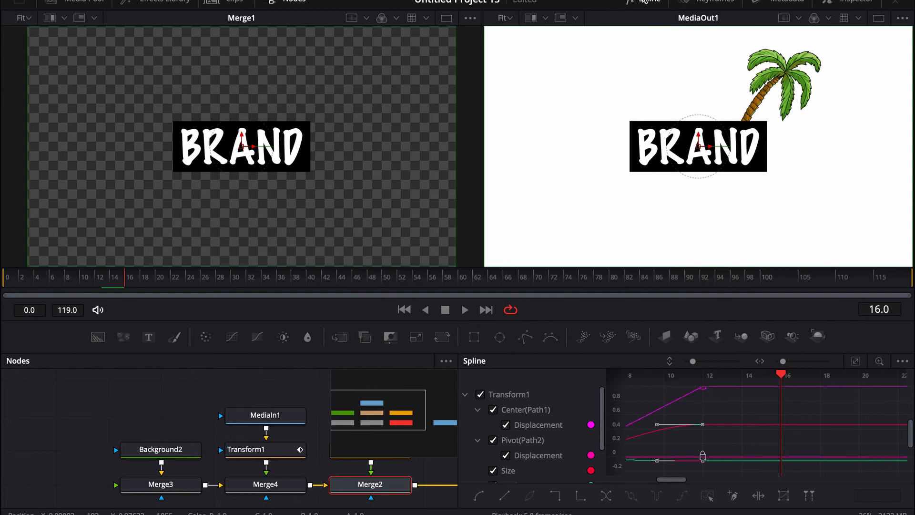
- Close the Spline editor and play the composition from the start to check the palm's smoothed motion
left_click(641, 4)
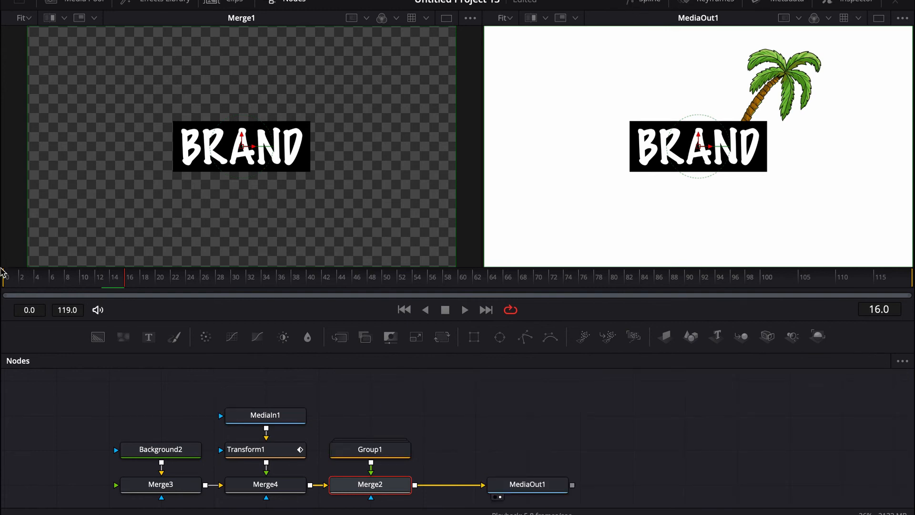
left_click_drag(51, 279, 3, 278)
key("space")
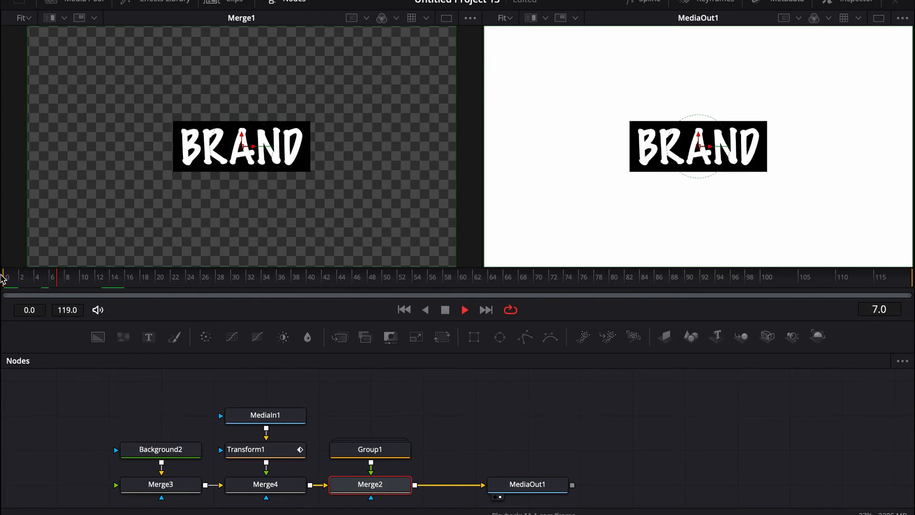
key("space")
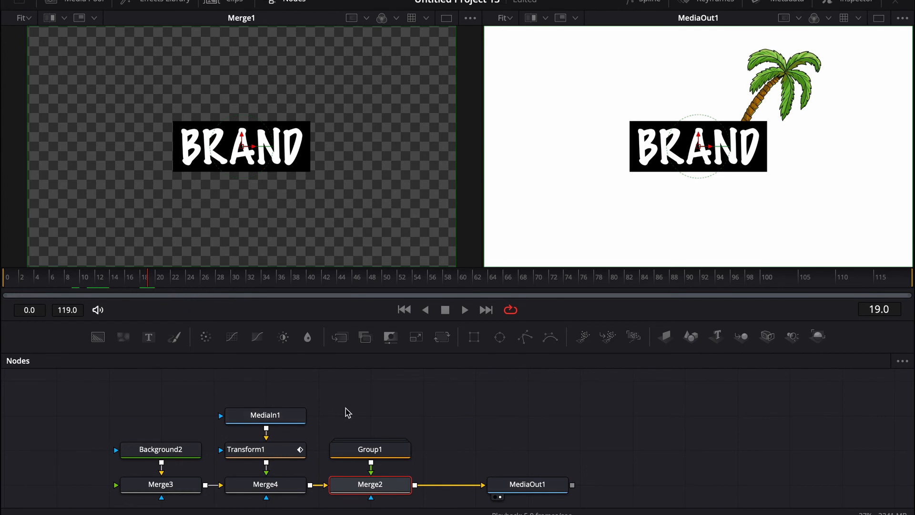
- At frame 14, reduce Transform1's Size to about 0.429 and lower its Center to about X 0.828, Y 0.675
left_click(260, 449)
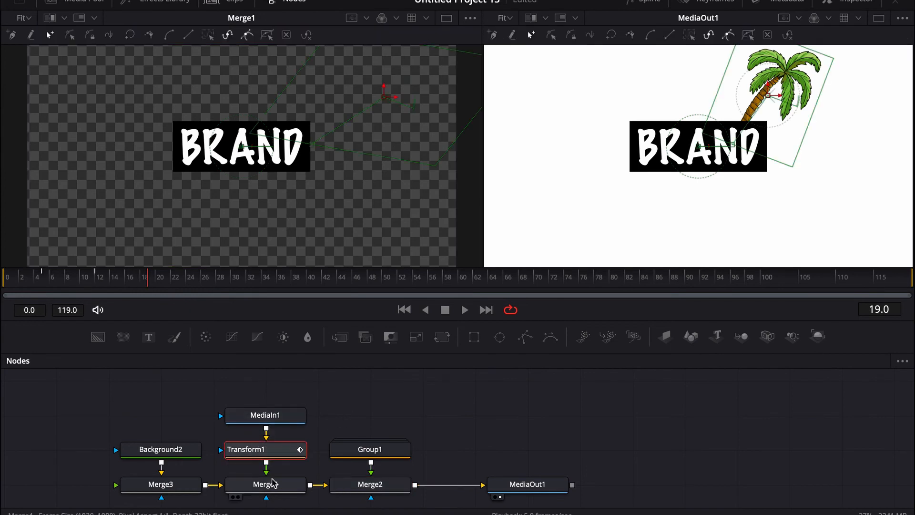
left_click(95, 277)
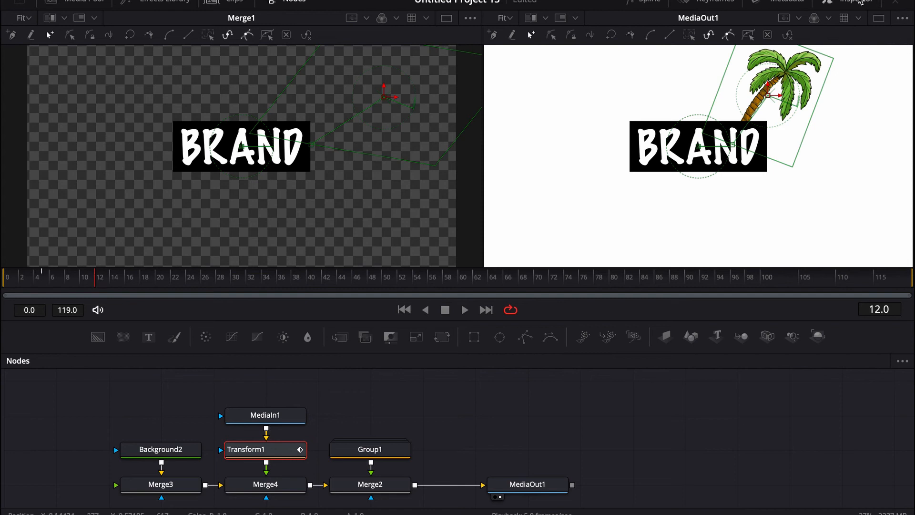
left_click(859, 3)
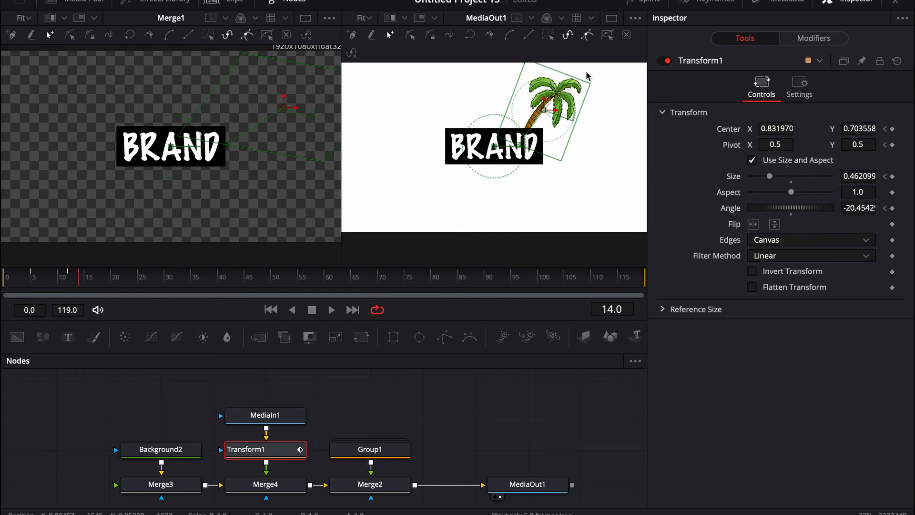
left_click_drag(590, 88, 583, 86)
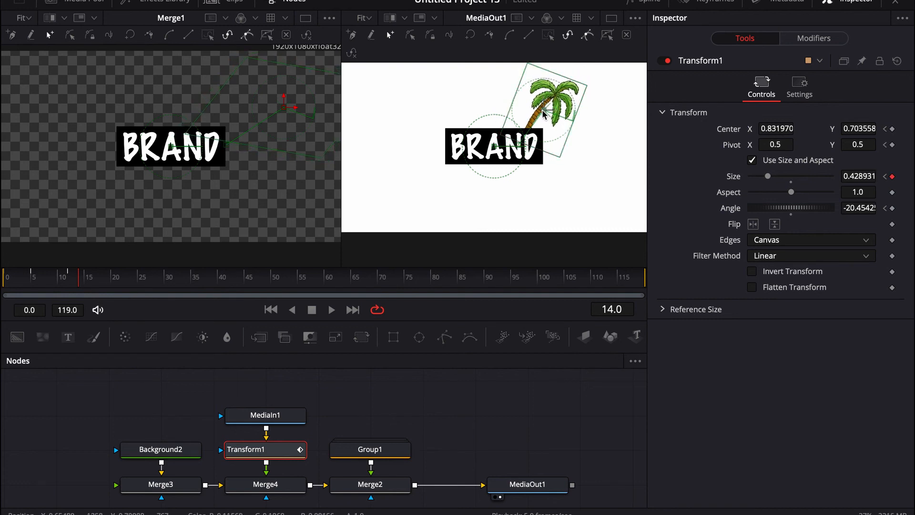
left_click_drag(543, 112, 544, 118)
- Replay the composition from its beginning to check how the palm settles after growing
key("space")
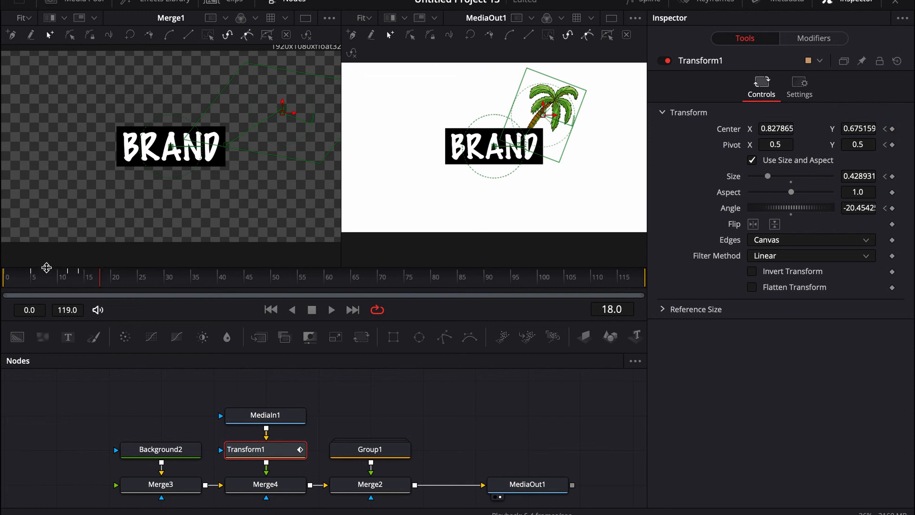
left_click(19, 278)
key("space")
left_click(3, 281)
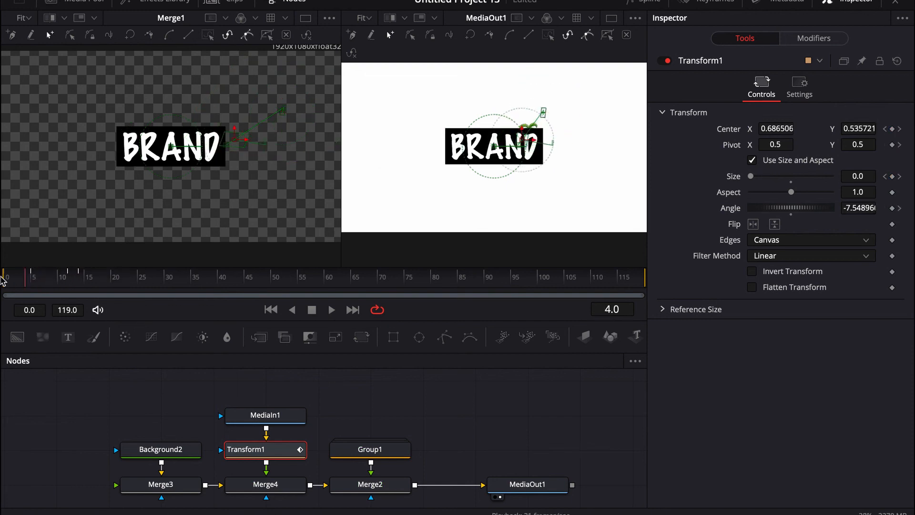
key("space")
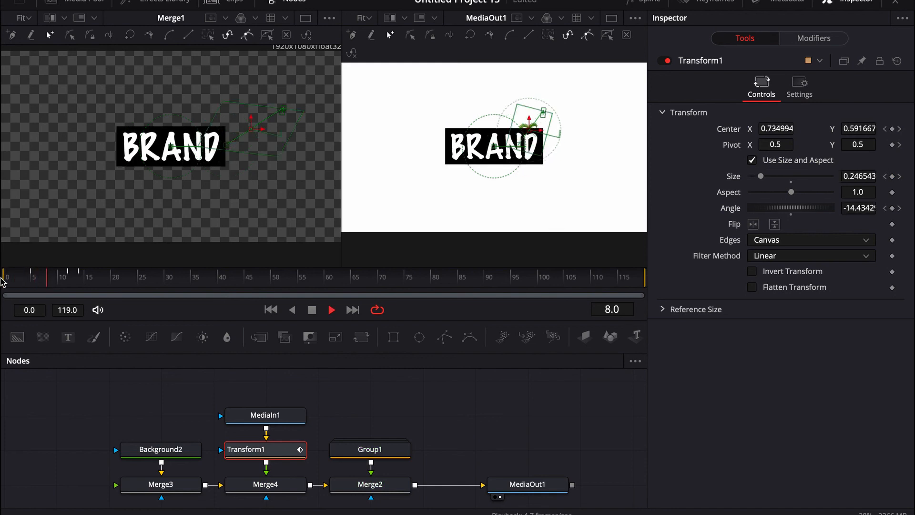
key("space")
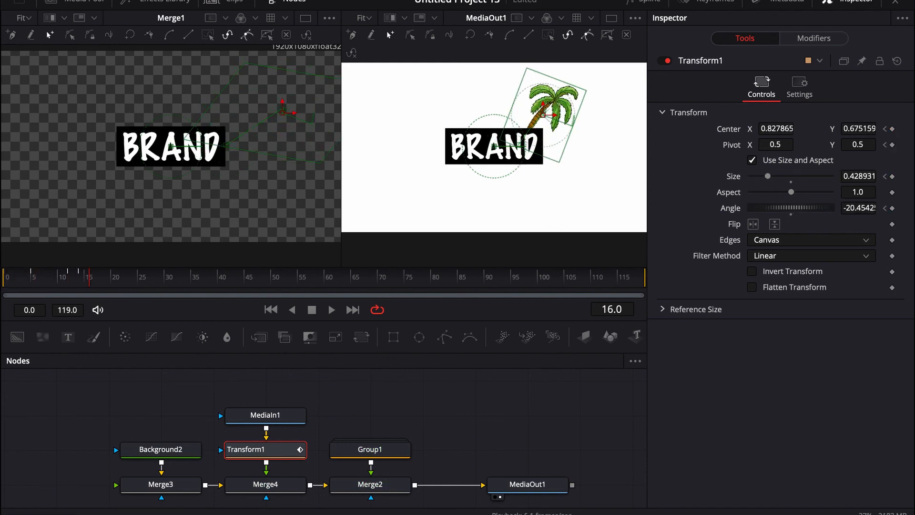
- Reopen the Spline editor, raise Transform1's Size keyframe at frame 14 to 0.44, and select that keyframe
left_click(628, 3)
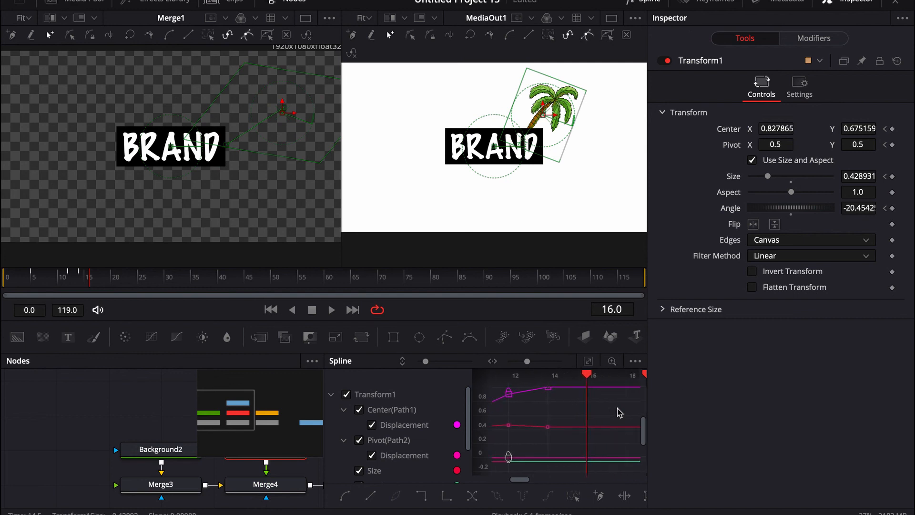
left_click(548, 427)
left_click_drag(547, 429, 558, 449)
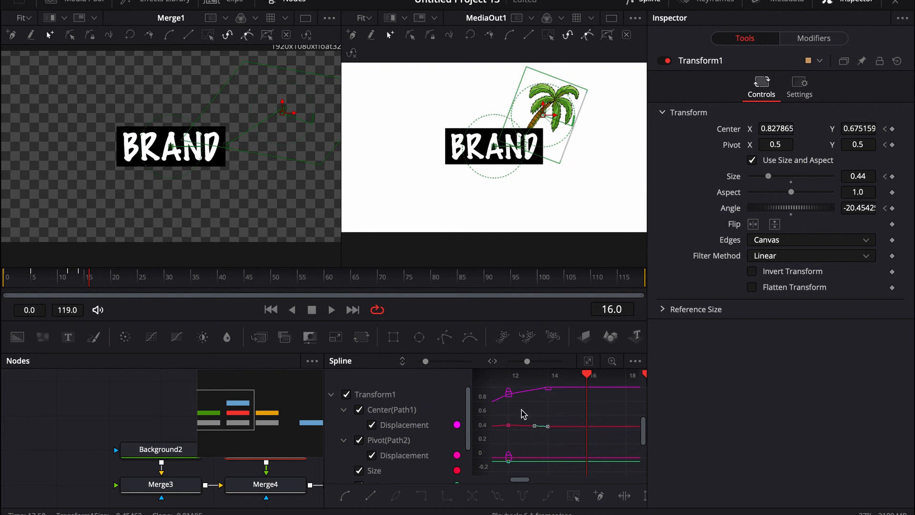
left_click_drag(521, 408, 582, 446)
- Play the opening frames again to review the palm animation with its adjusted Size curve
left_click(9, 279)
key("space")
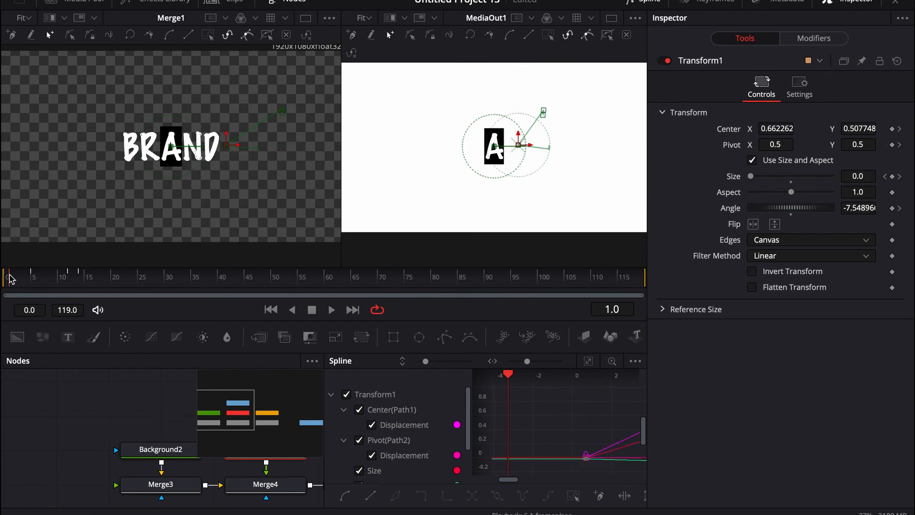
key("space")
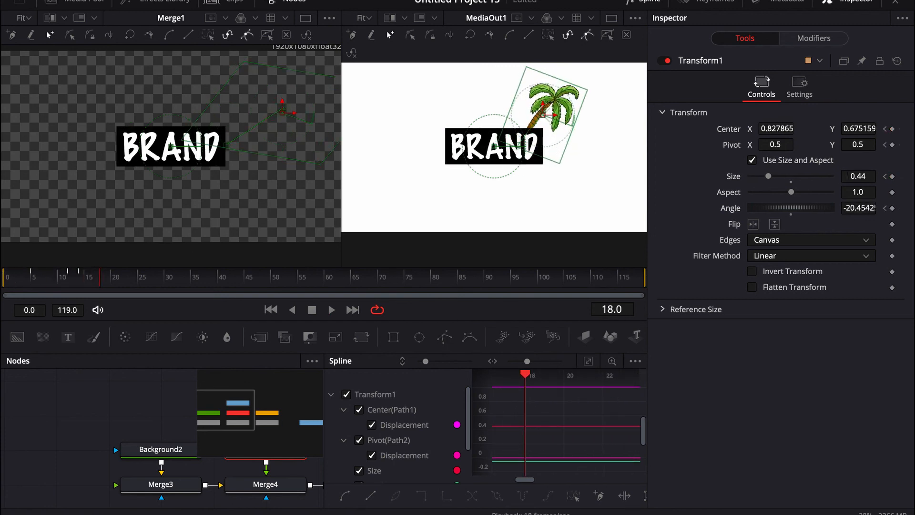
- Switch to the Edit page and play the timeline from the start twice to review the finished title animation
left_click(416, 514)
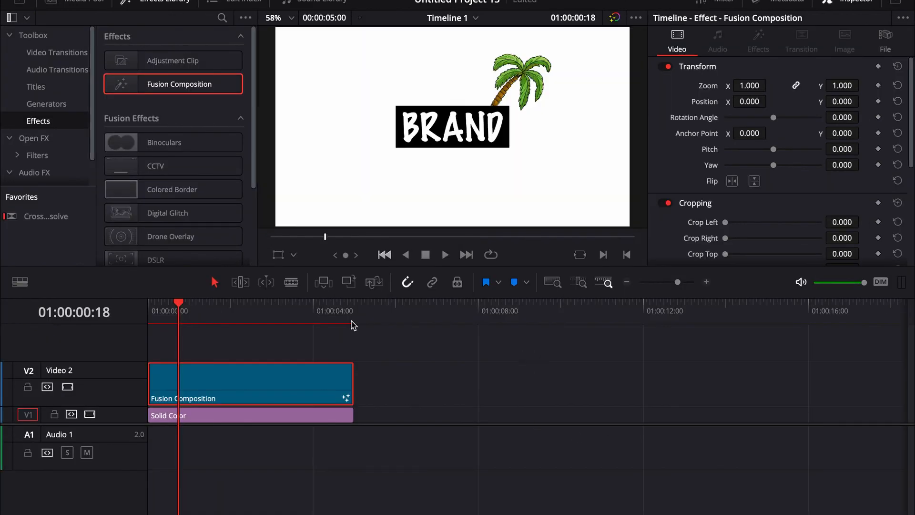
key("Home")
key("space")
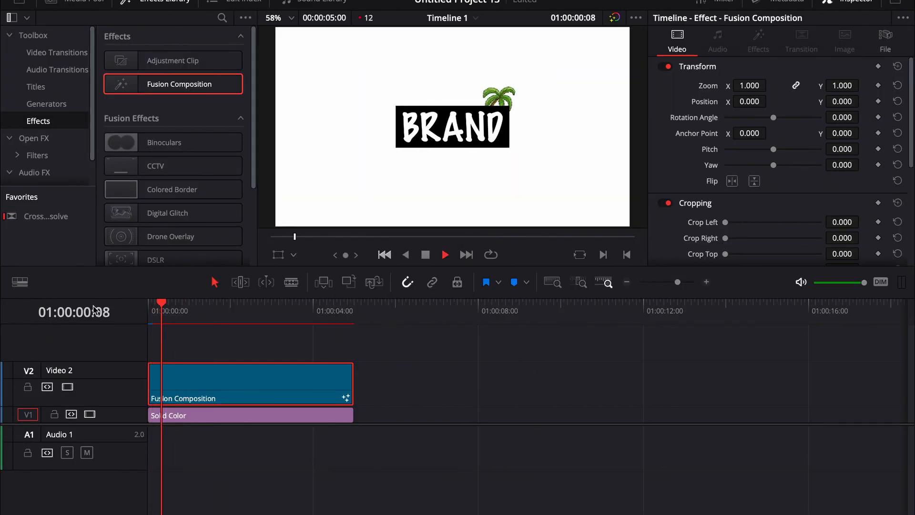
key("space")
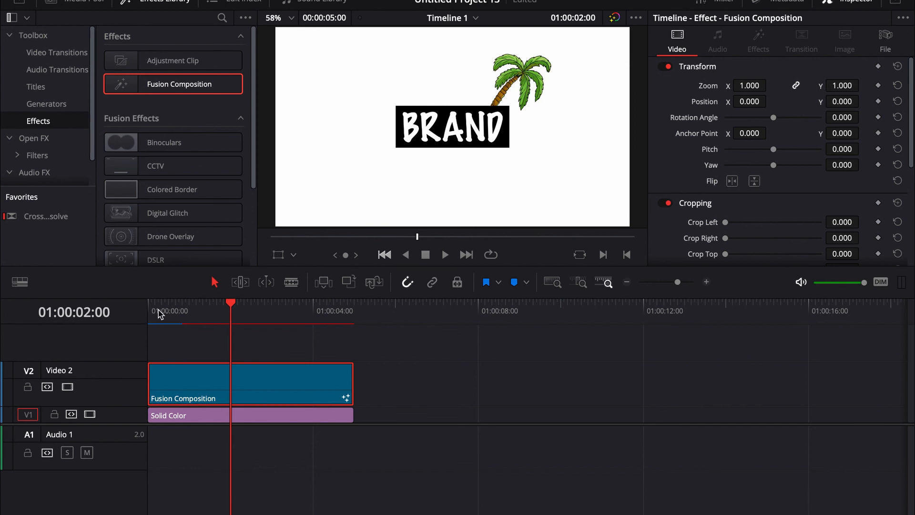
key("Home")
key("space")
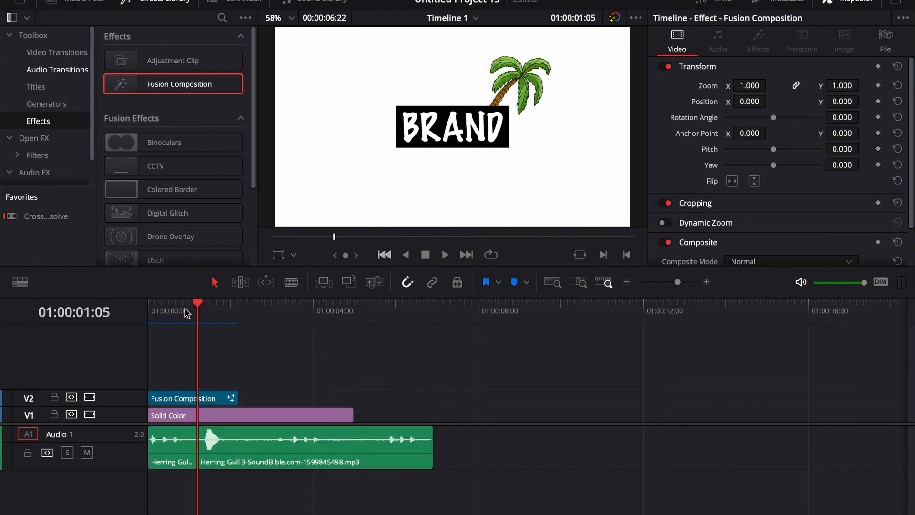